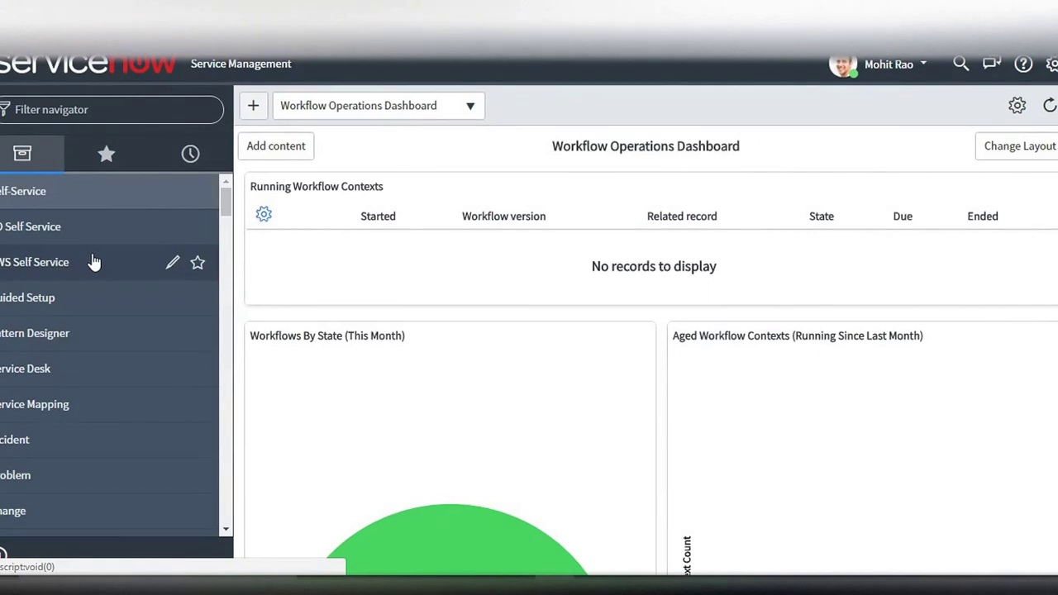
Open a new Start Instance record in the AWS Self Service application, ready for entering its Instance ID.
click(93, 262)
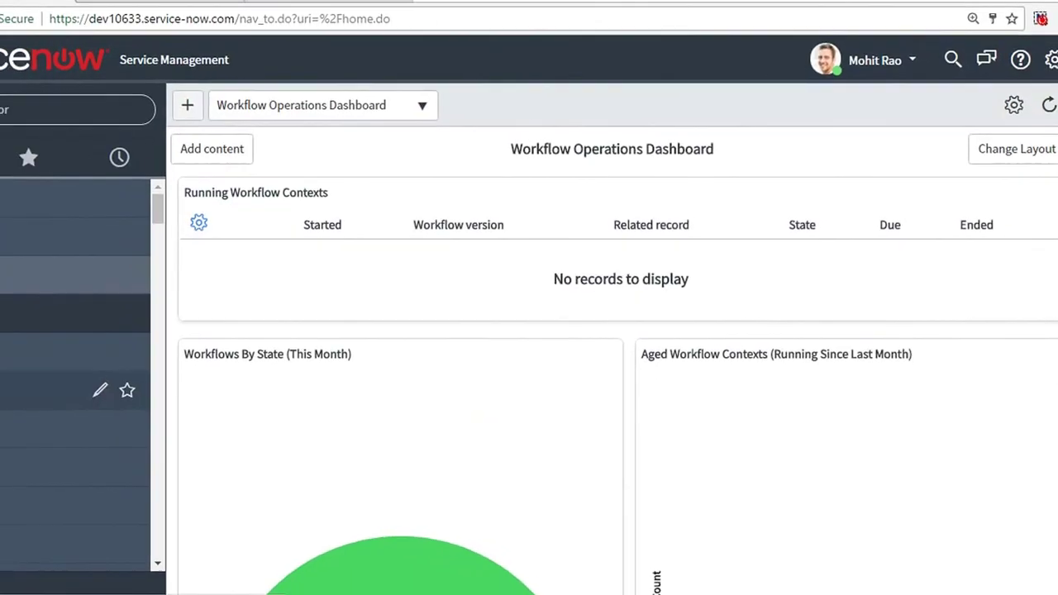
click(4, 309)
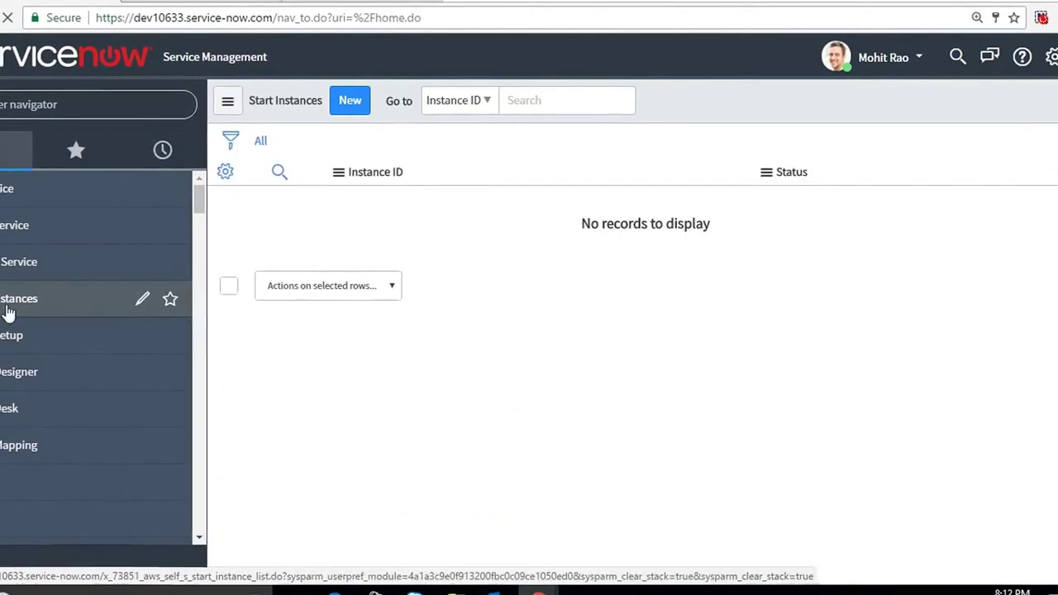
click(343, 120)
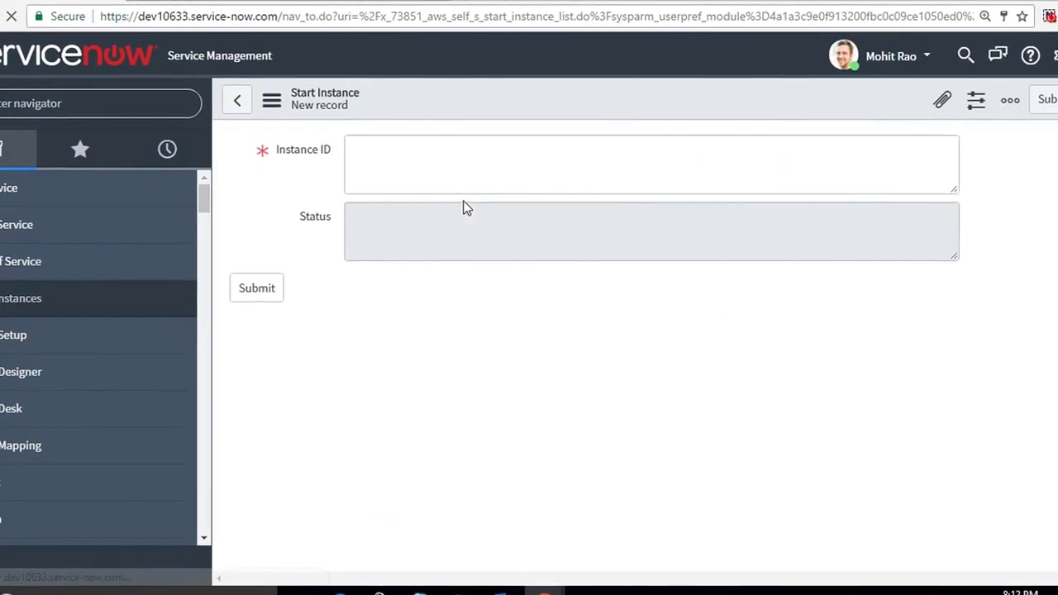
click(384, 169)
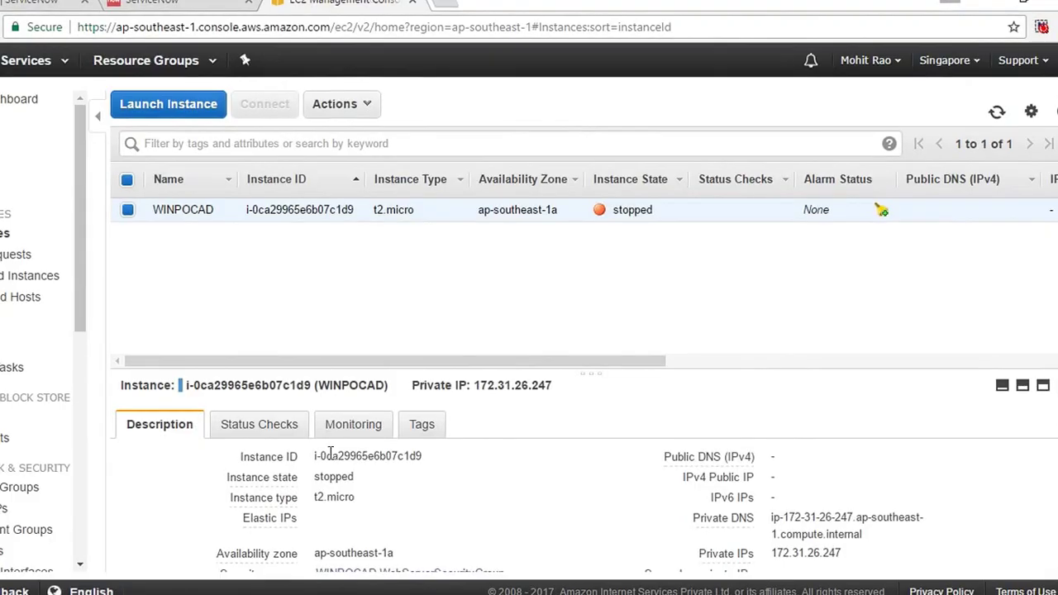
Copy the WINPOCAD instance ID i-0ca29965e6b07c1d9 from the AWS EC2 console into the ServiceNow record's Instance ID and submit it.
drag(430, 461, 304, 455)
key(ctrl+c)
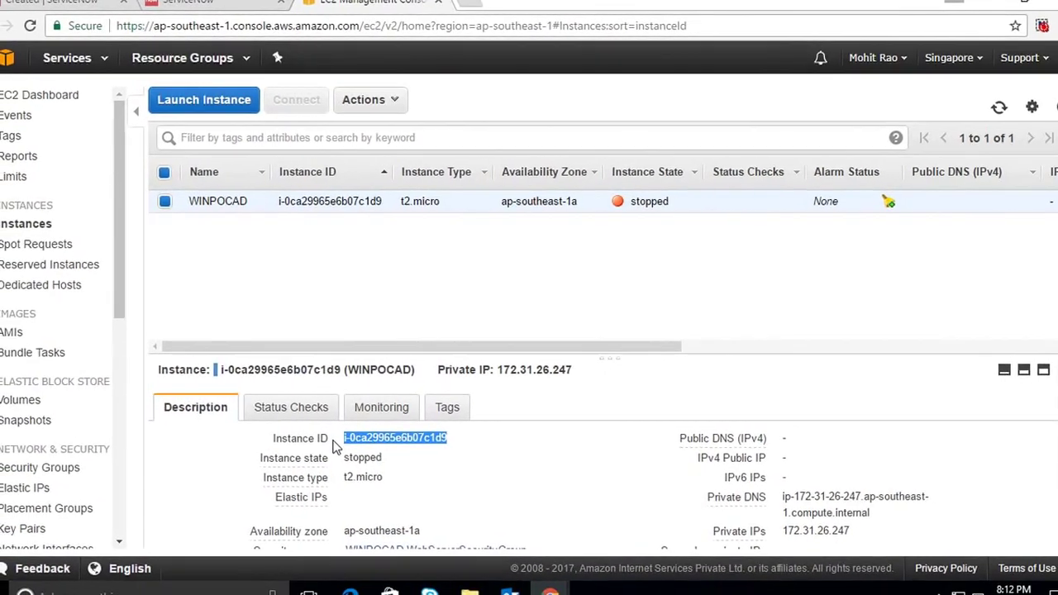
key(ctrl+shift+Tab)
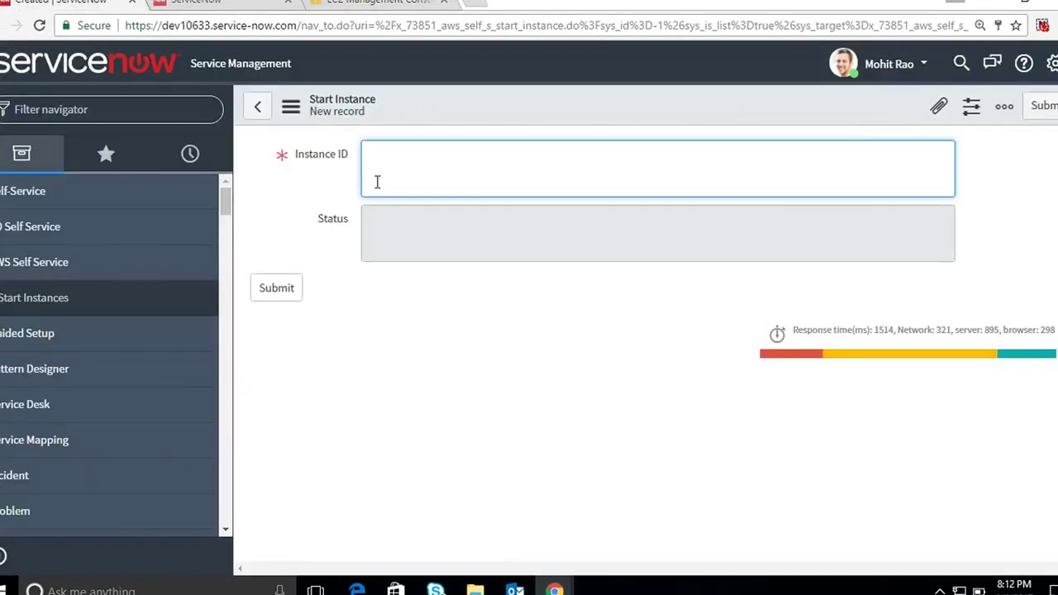
key(ctrl+v)
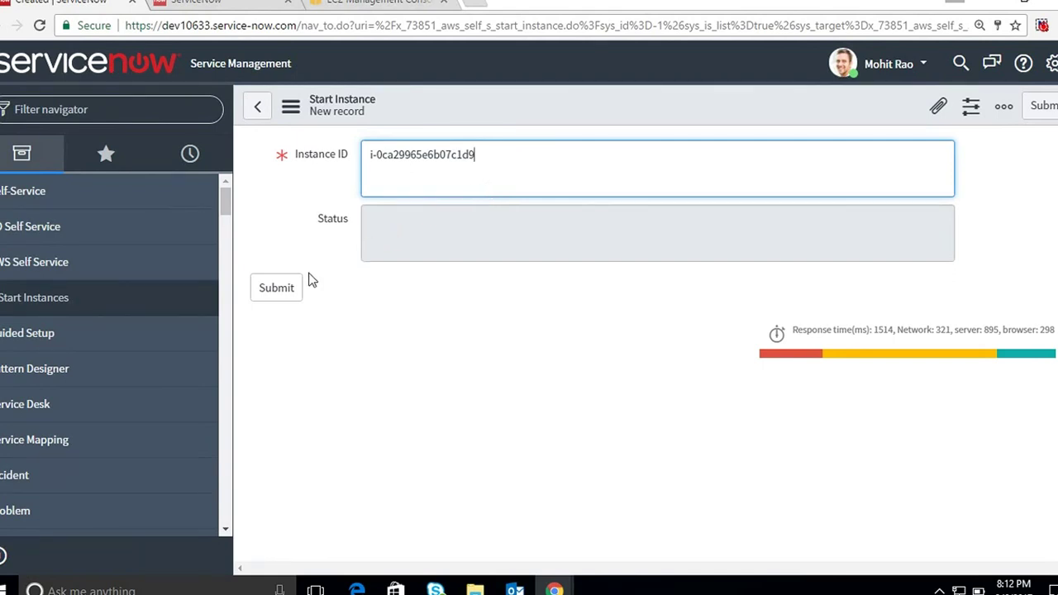
click(278, 291)
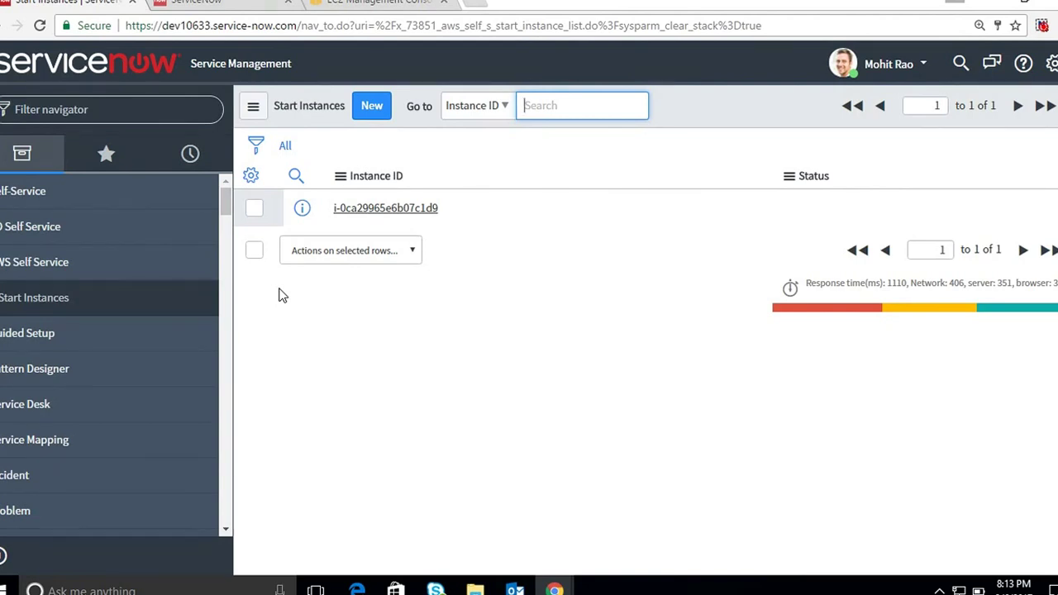
Filter the navigator for Approval, open the Start Instance request in My Approvals and approve it.
click(240, 63)
click(141, 117)
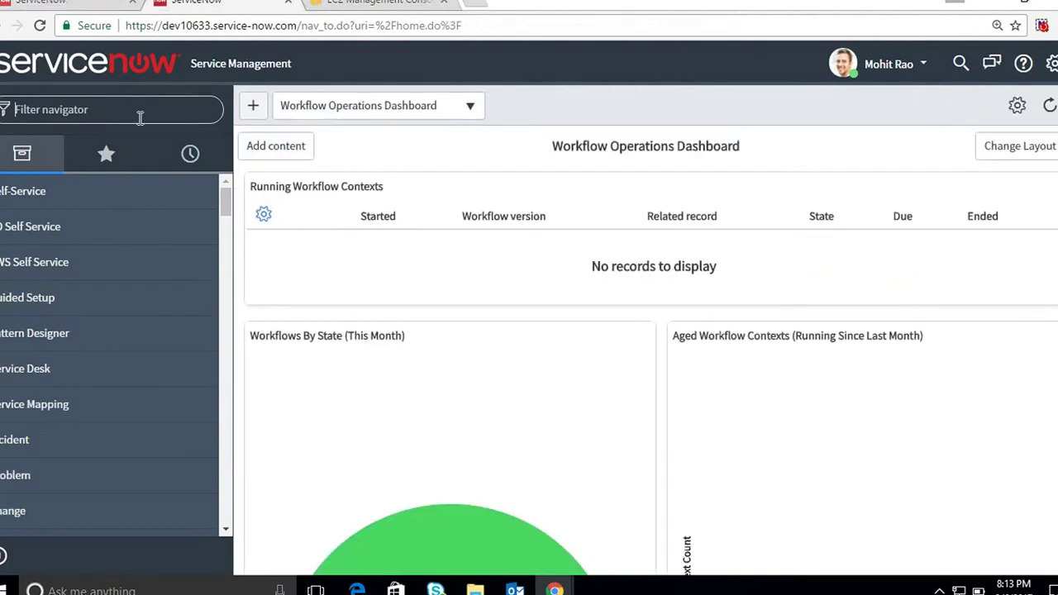
text(Approval)
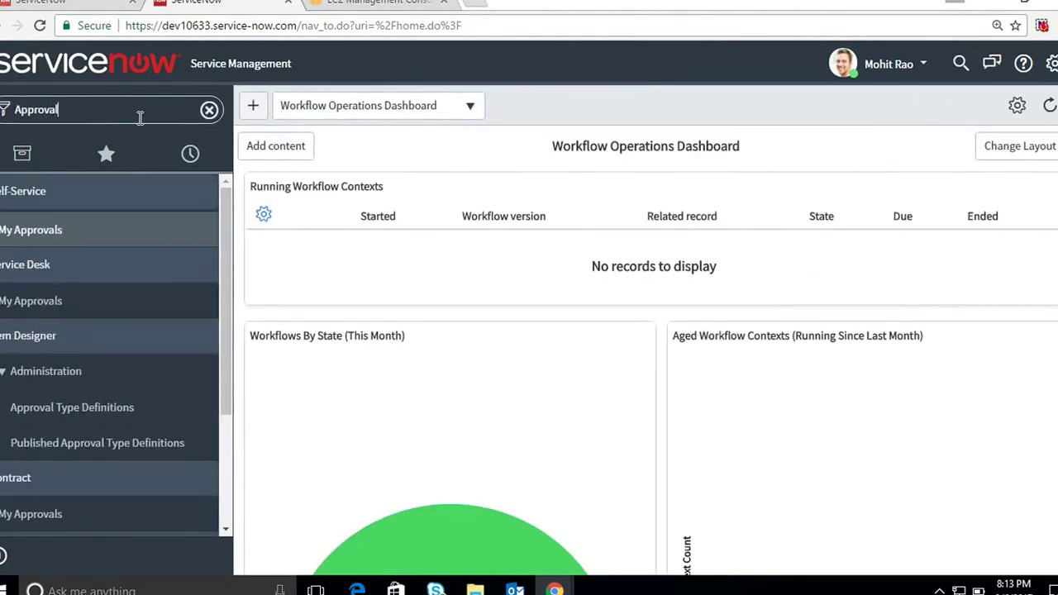
click(69, 238)
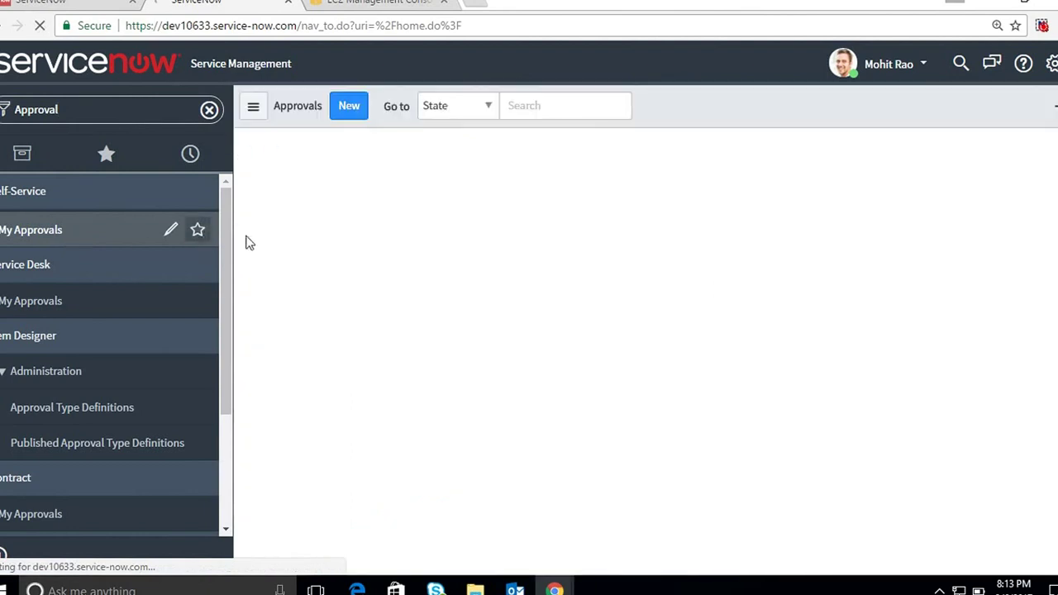
click(380, 213)
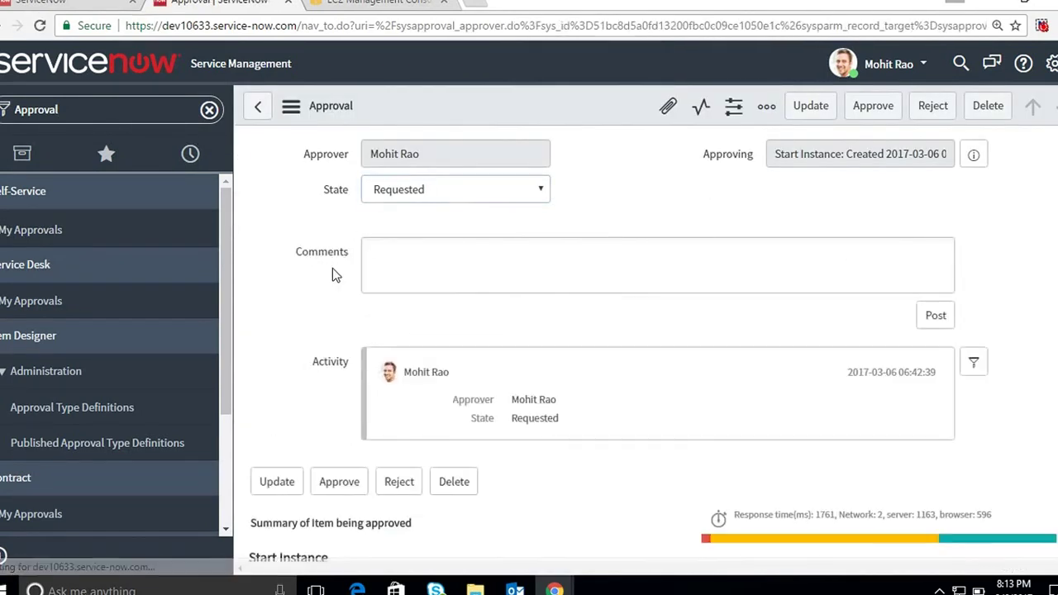
click(339, 482)
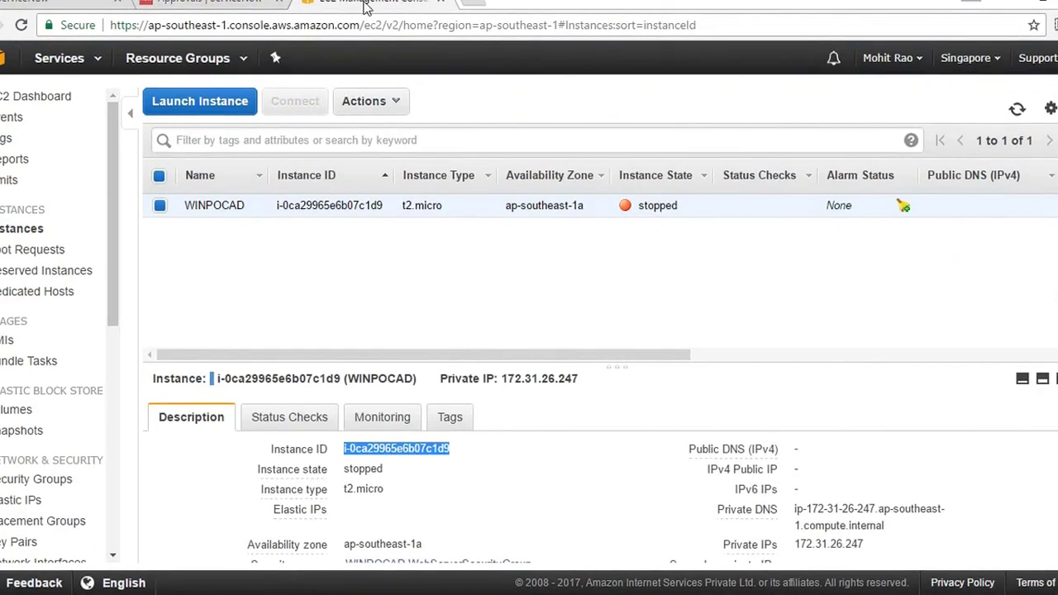
Refresh the EC2 instance list and reload ServiceNow's Start Instances list to check the start request's status.
click(1018, 113)
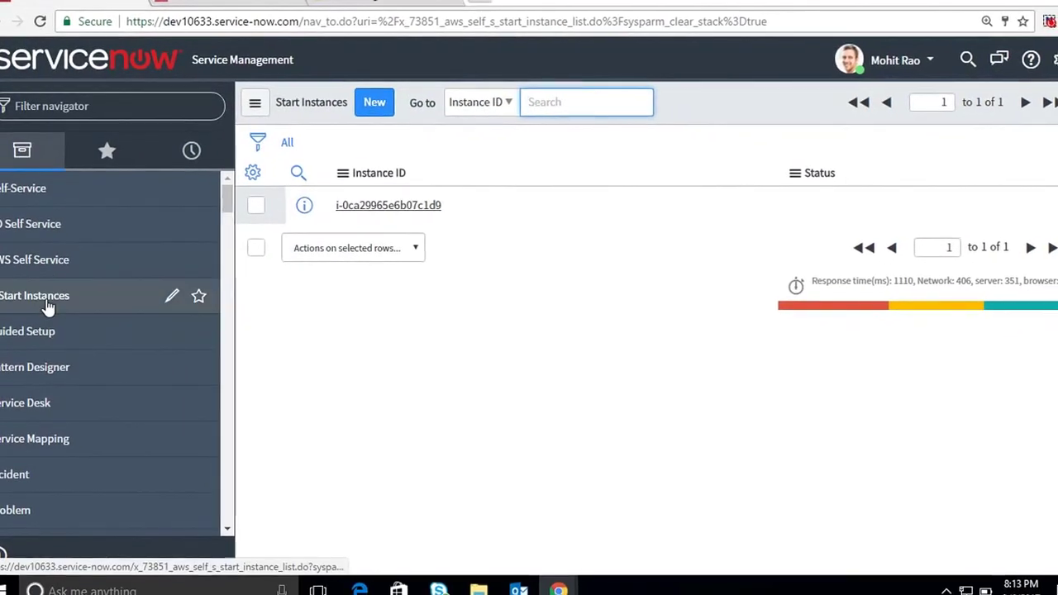
click(46, 300)
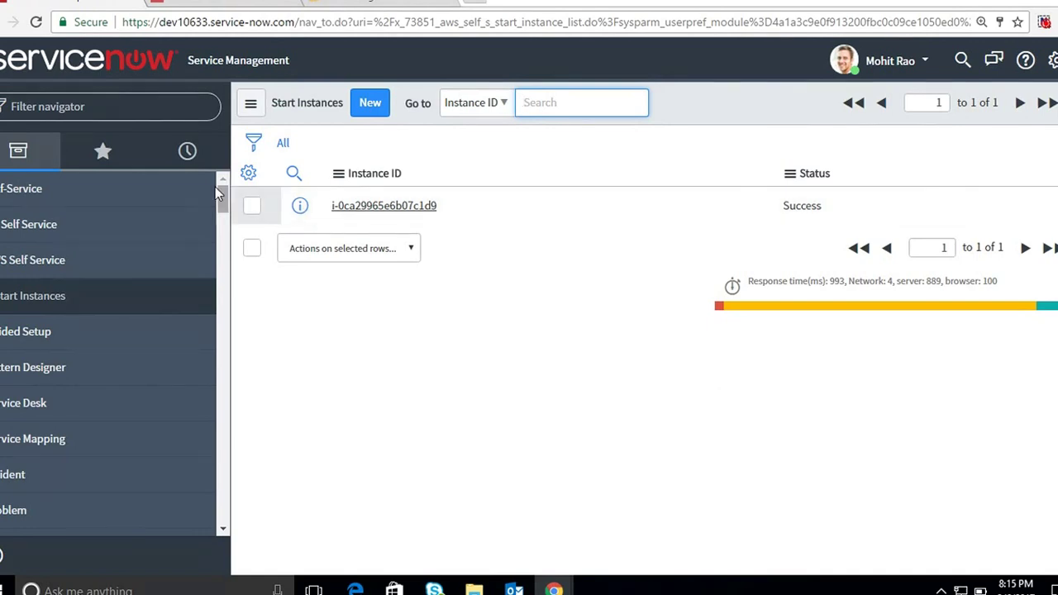
Filter the navigator for AWS, and from Discovery Schedules run a Quick Discovery on target IP 172.31.26.247 with MID server POC MID.
click(93, 259)
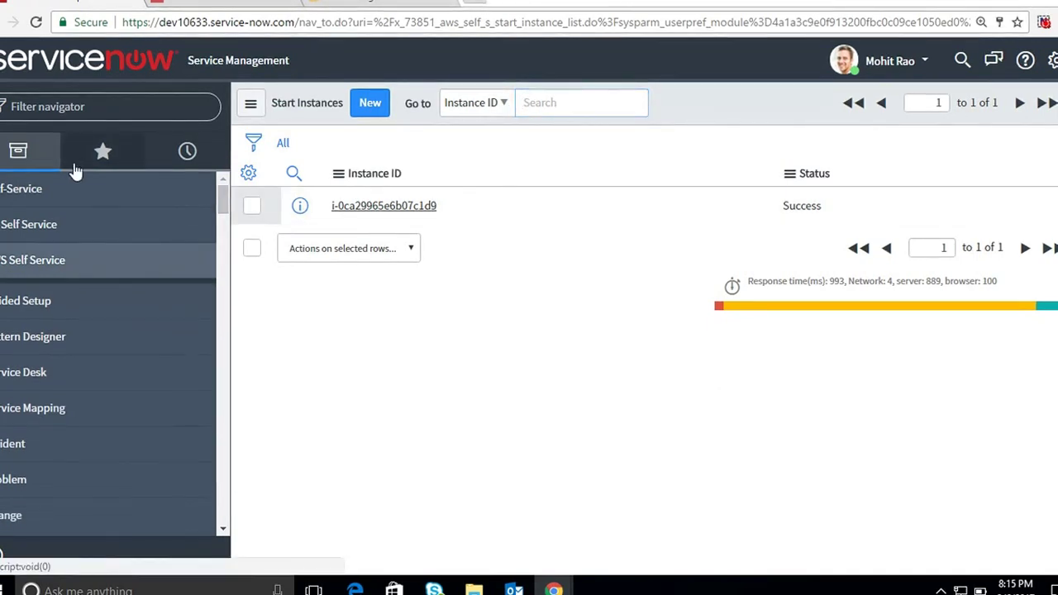
click(94, 110)
text(AWS)
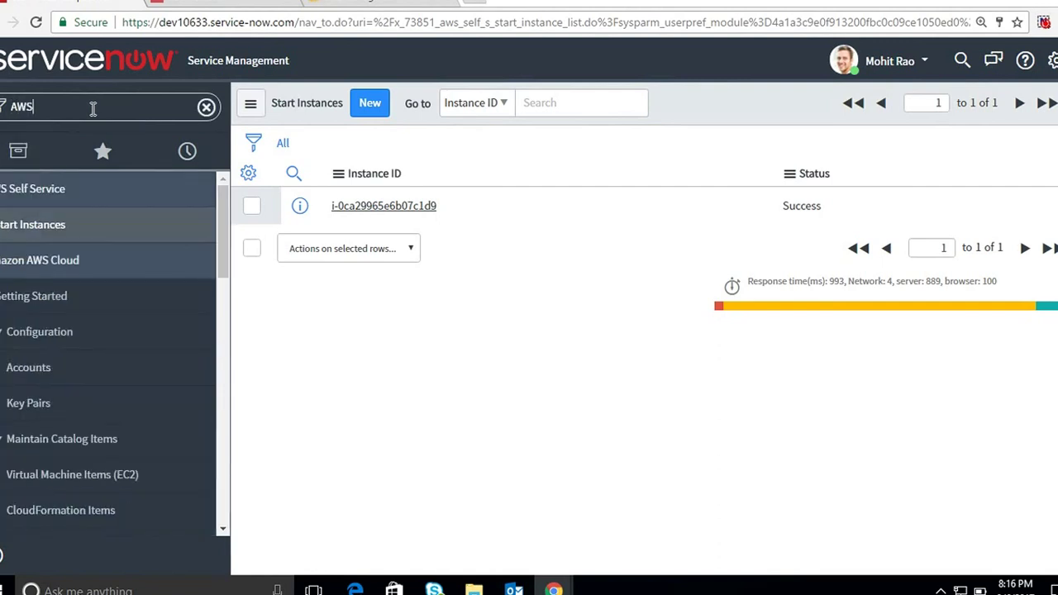
drag(217, 222, 241, 487)
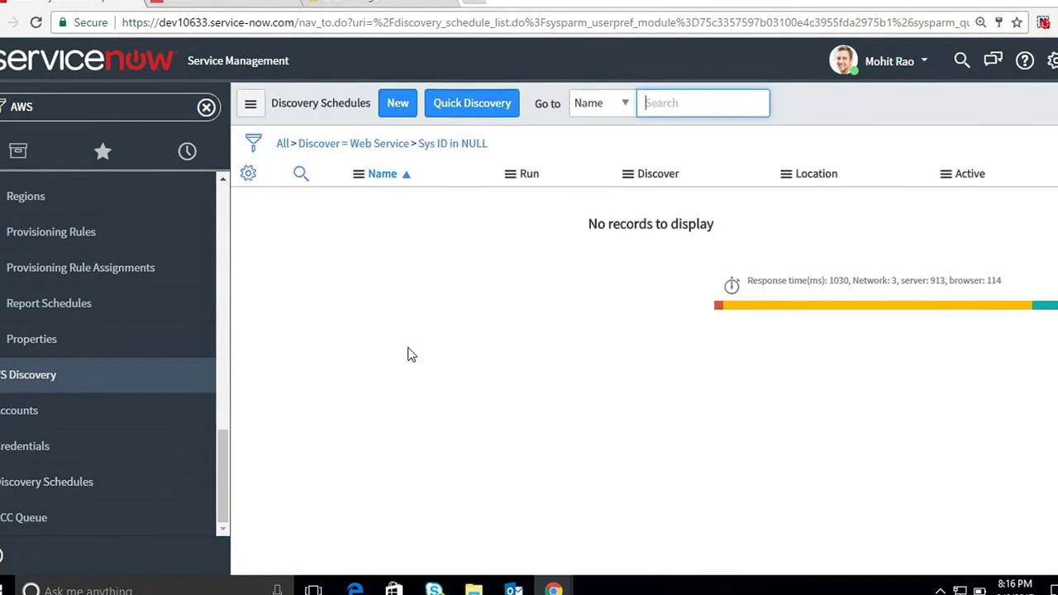
click(480, 105)
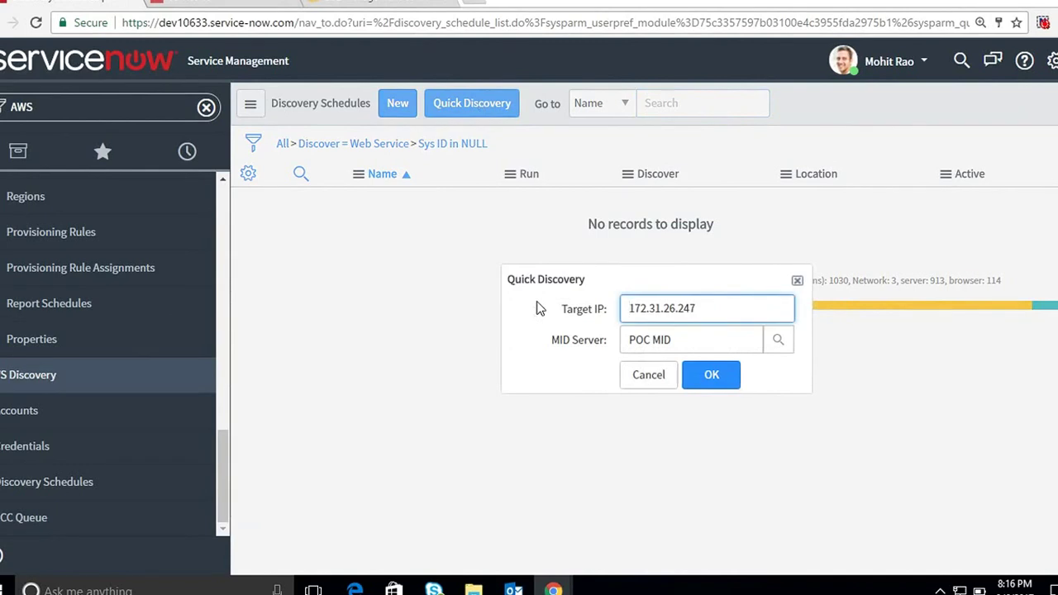
click(712, 377)
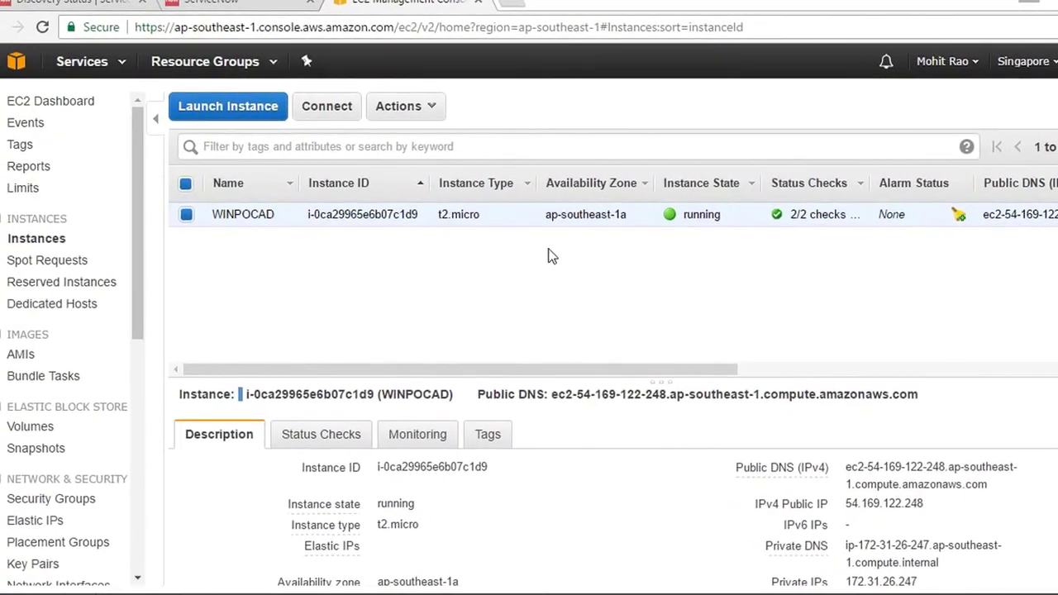
Open the Discover CI record in the Discovery Status list and examine its Discovery Log.
key(alt+space)
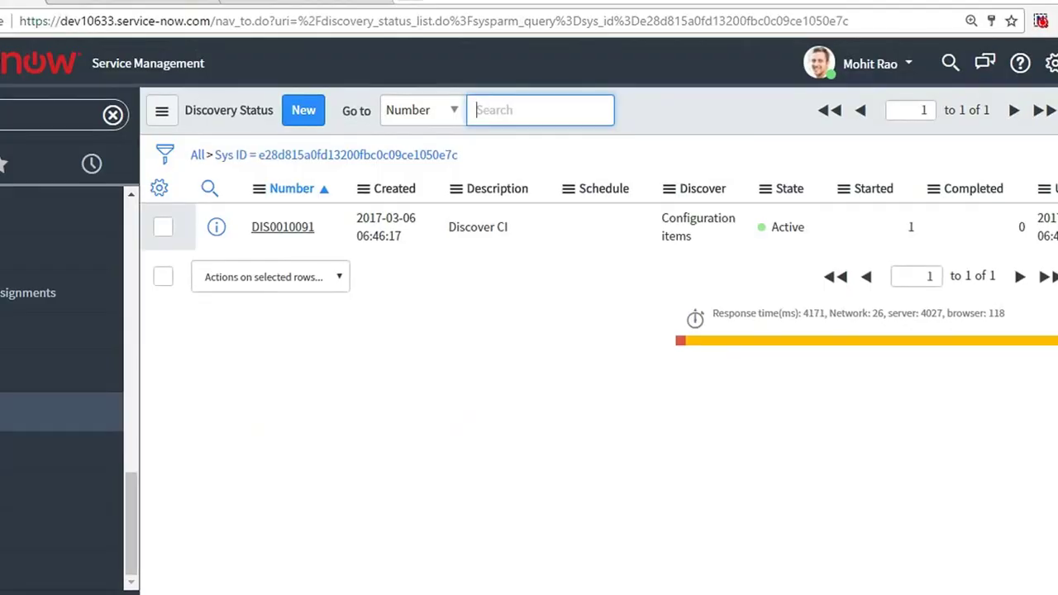
click(281, 229)
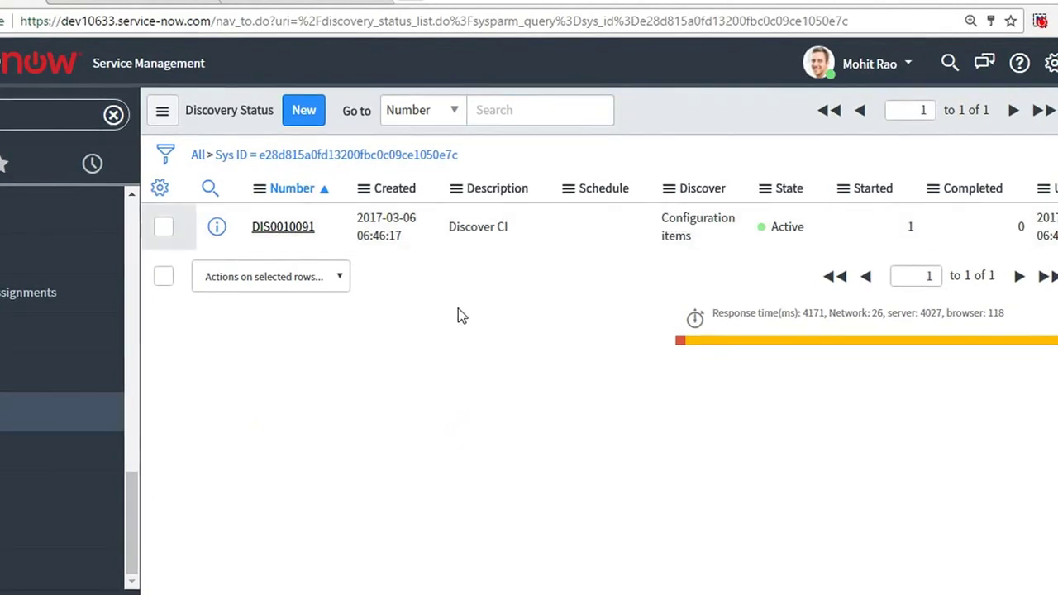
scroll(579, 364, down, 3)
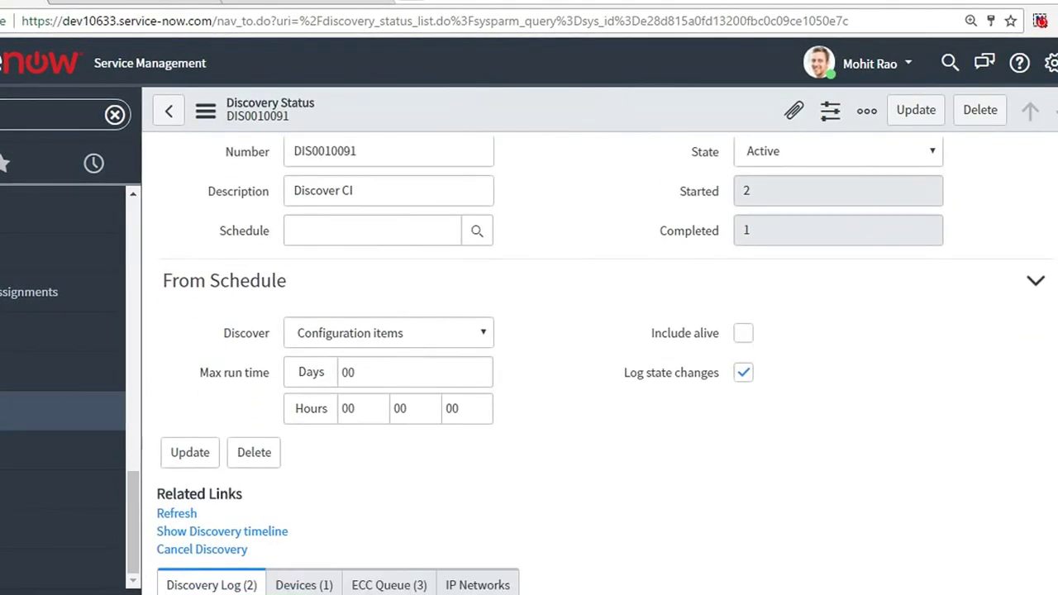
scroll(703, 463, down, 2)
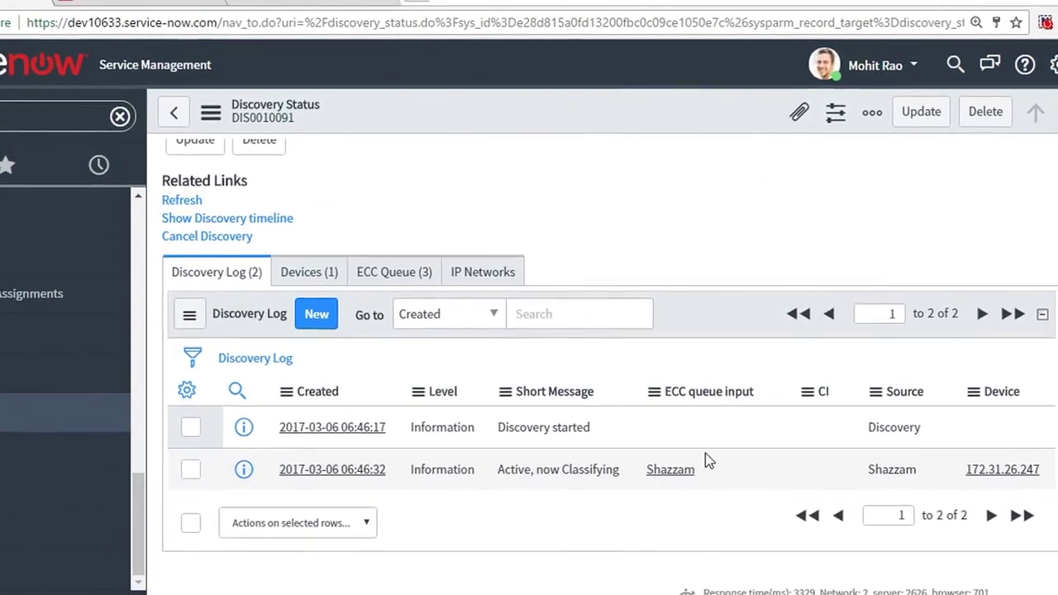
Open device 172.31.26.247 from the discovery's device list and review its scan details and Discovery Log.
click(327, 272)
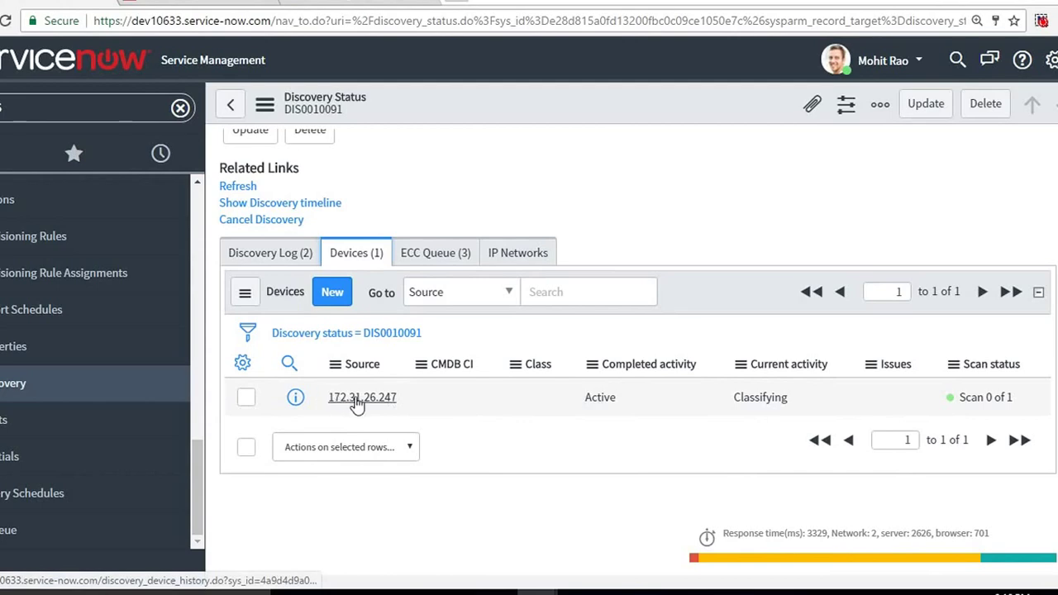
click(357, 400)
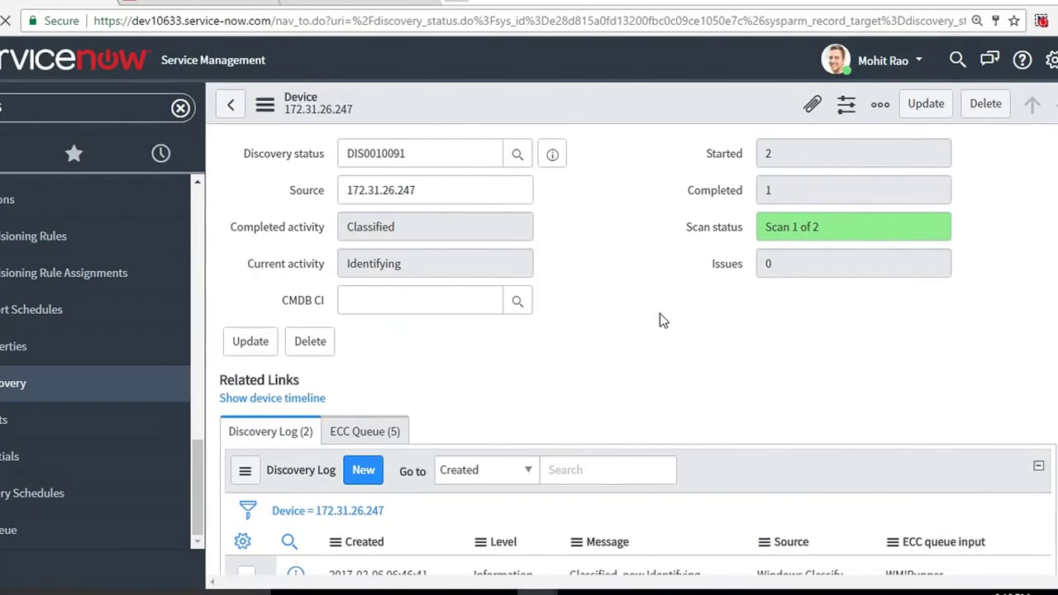
scroll(488, 303, down, 2)
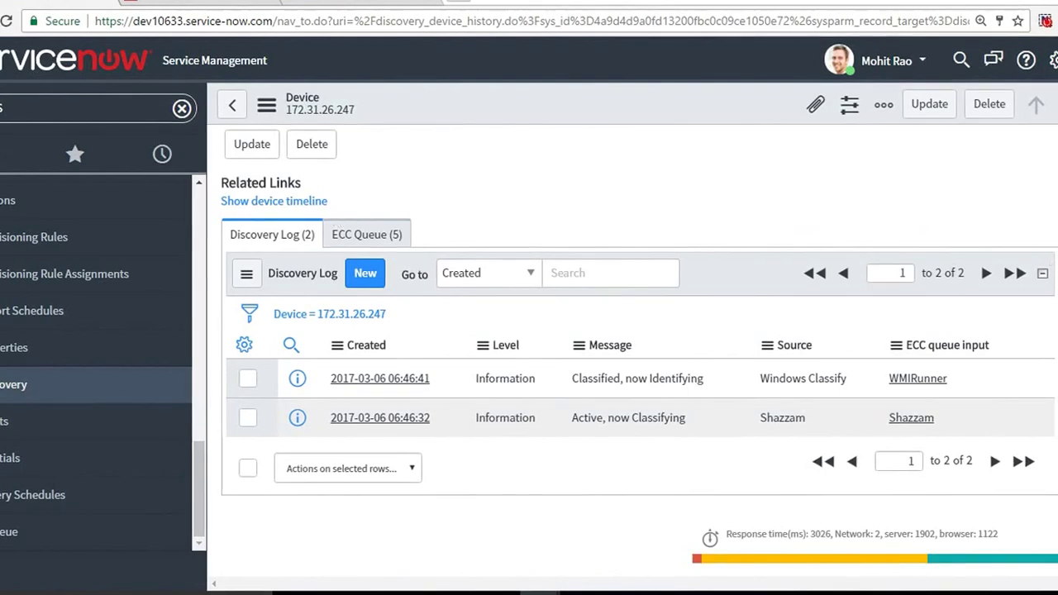
scroll(620, 330, up, 2)
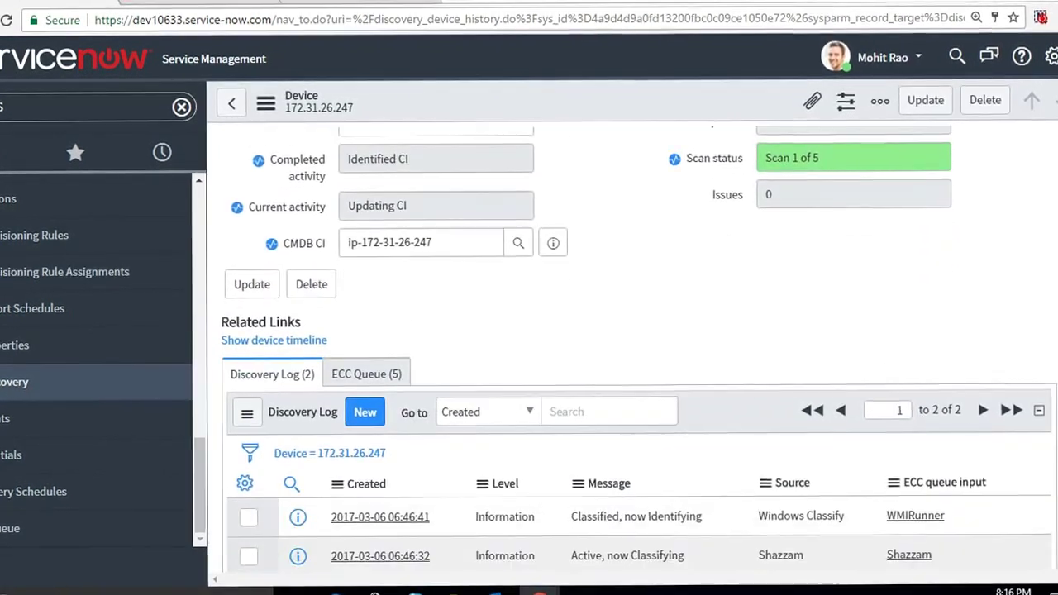
scroll(579, 331, down, 2)
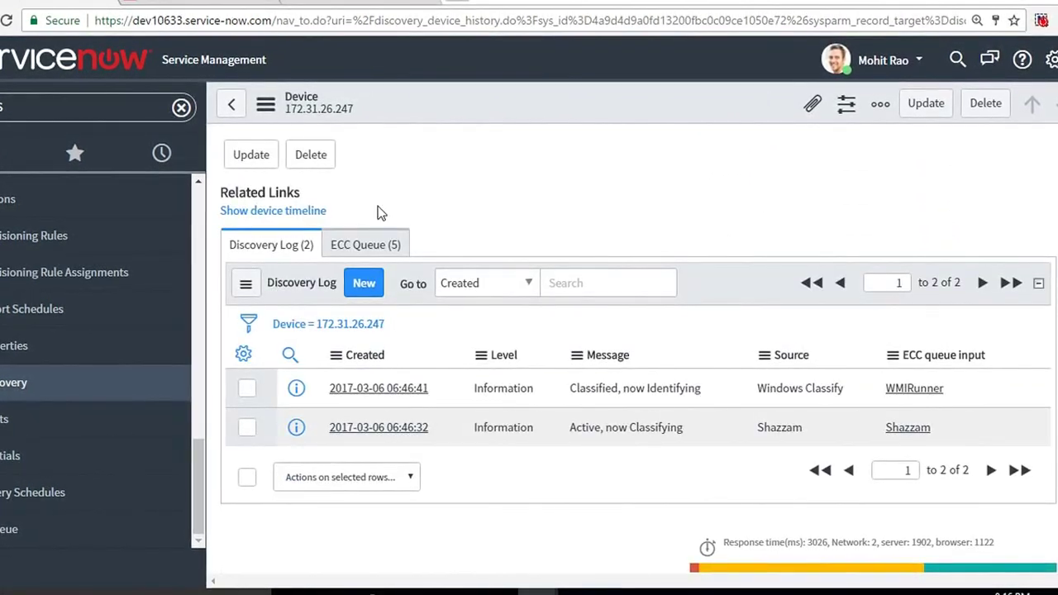
Examine the device's ECC Queue entries and scan status, and return to the Discovery Status list.
click(376, 240)
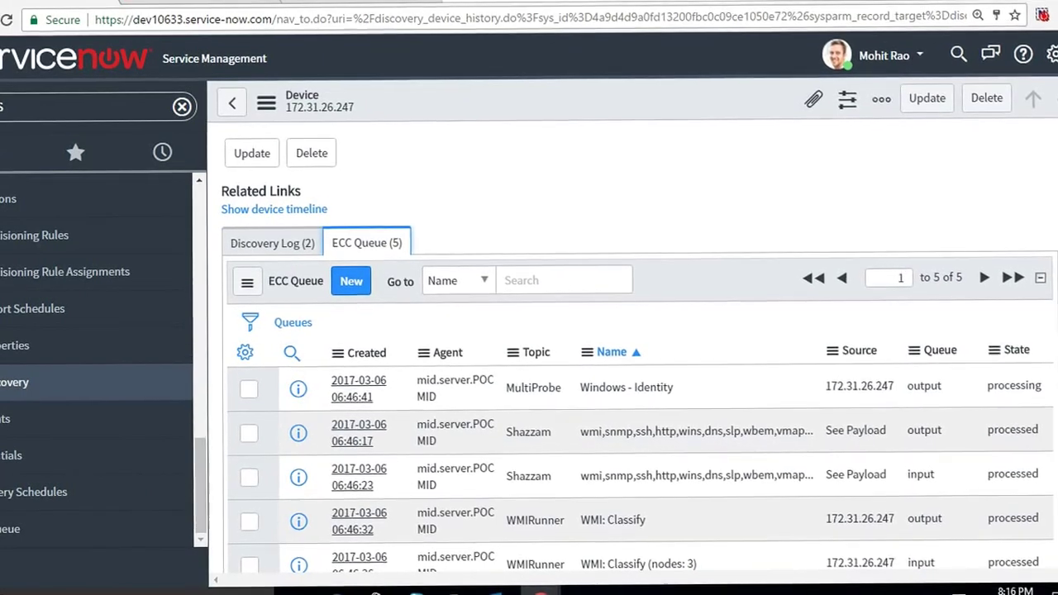
scroll(637, 331, down, 2)
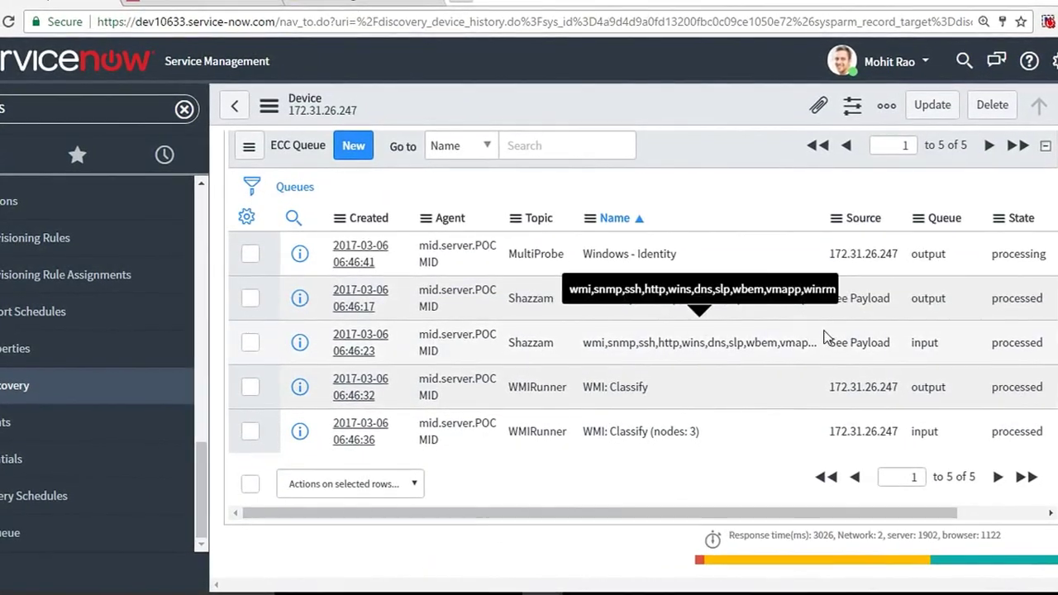
scroll(827, 300, up, 3)
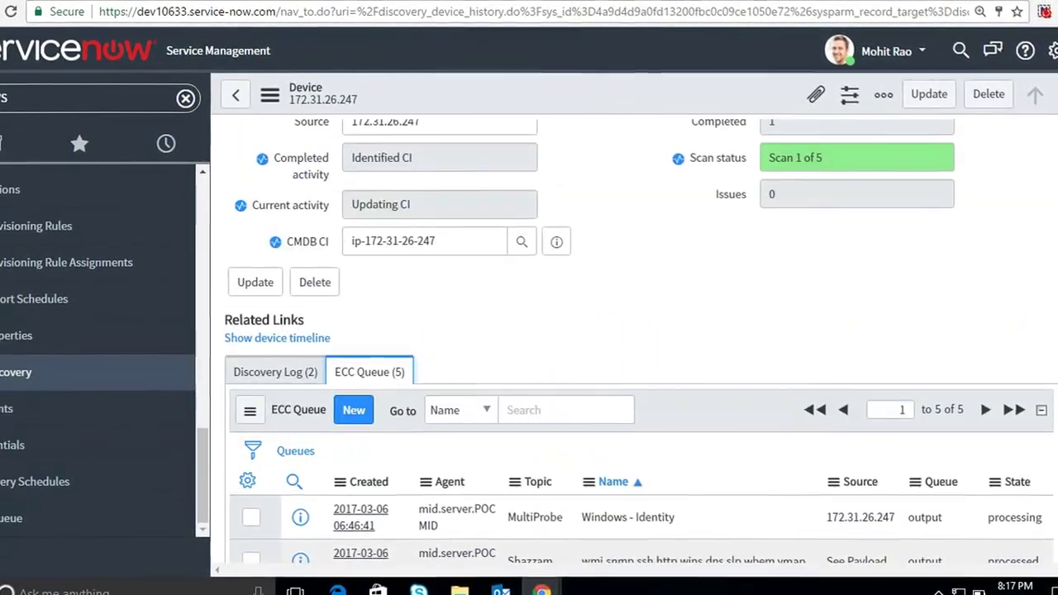
scroll(633, 331, up, 2)
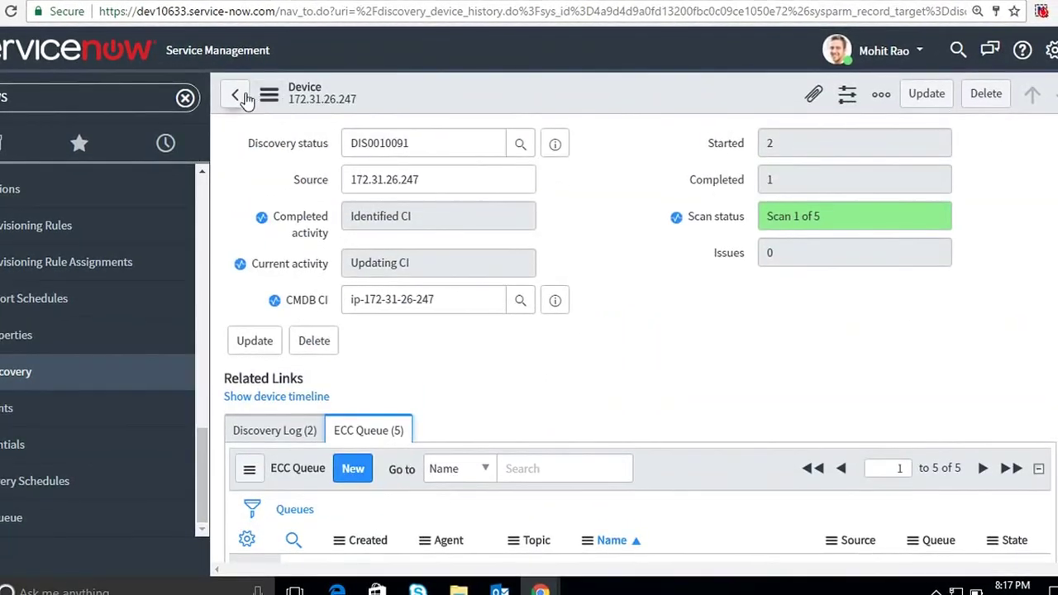
click(237, 96)
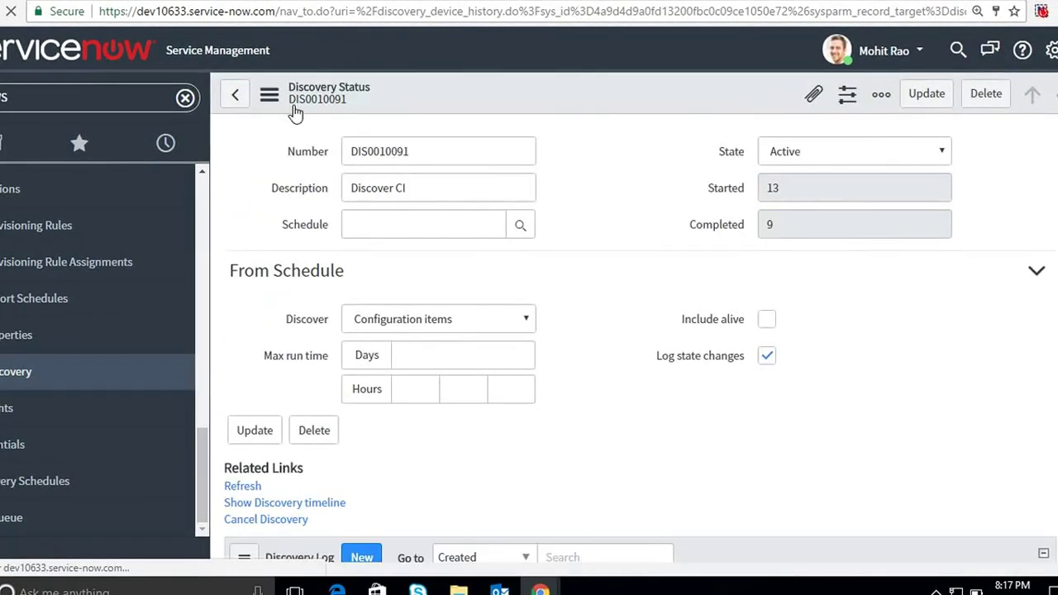
click(236, 98)
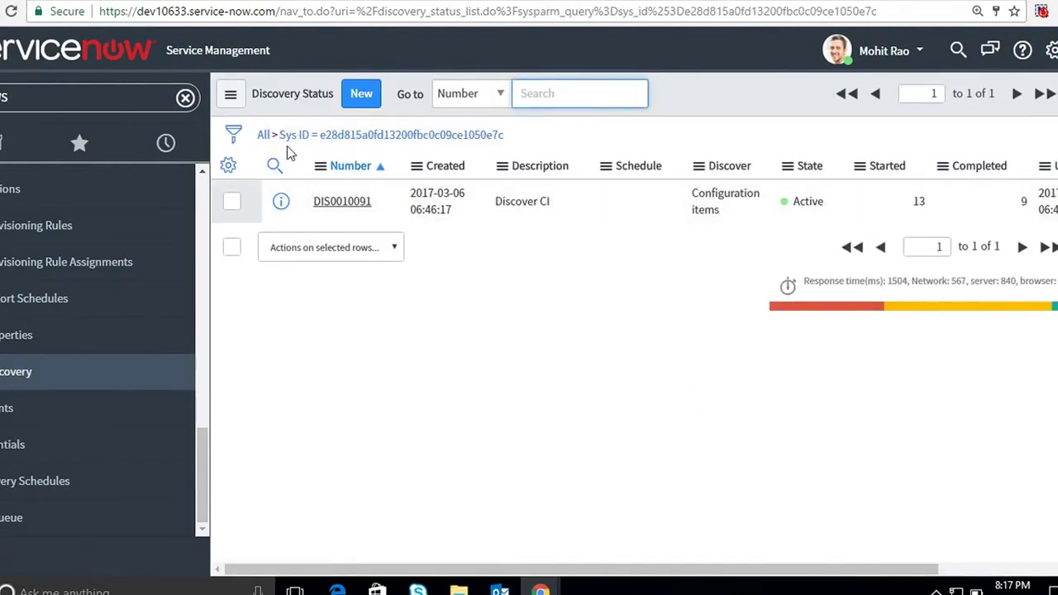
Remove the Sys ID filter from the Discovery Status list, go to its last page, and open discovery DIS0010089 to view its devices.
click(264, 138)
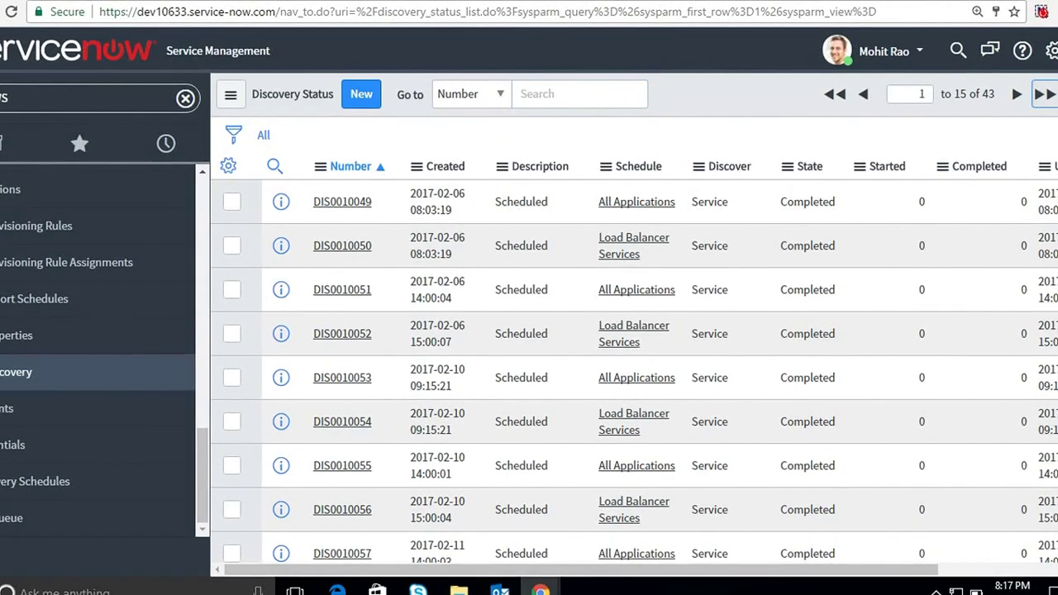
click(1044, 96)
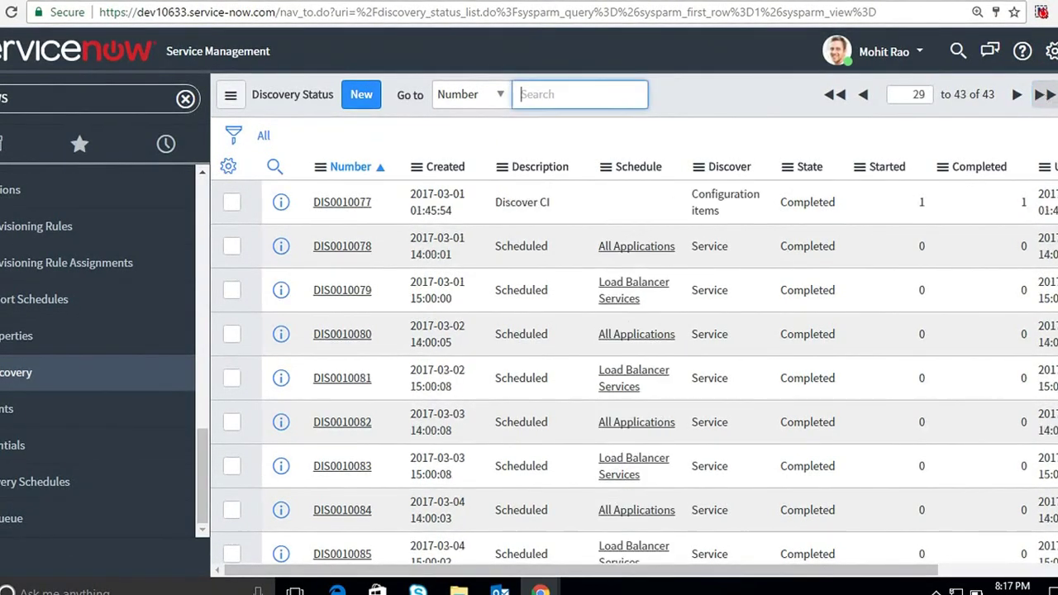
scroll(674, 374, down, 5)
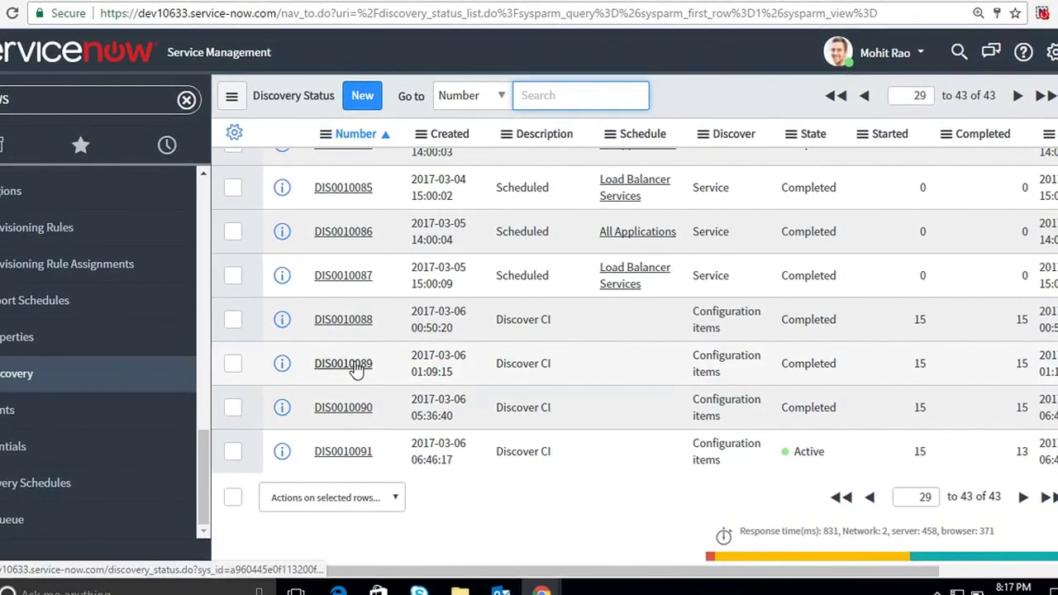
click(356, 366)
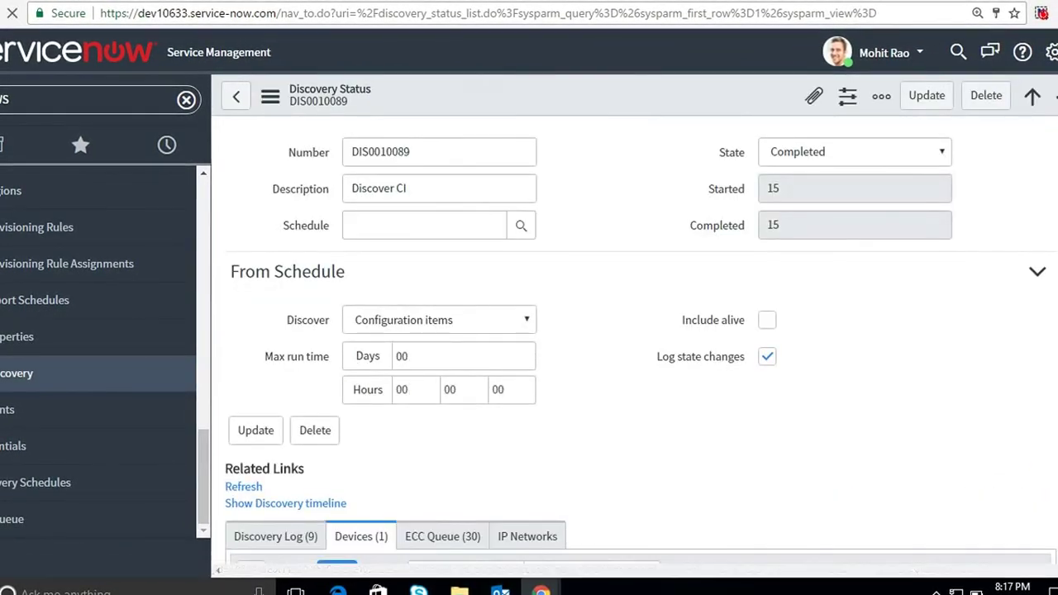
scroll(628, 347, down, 4)
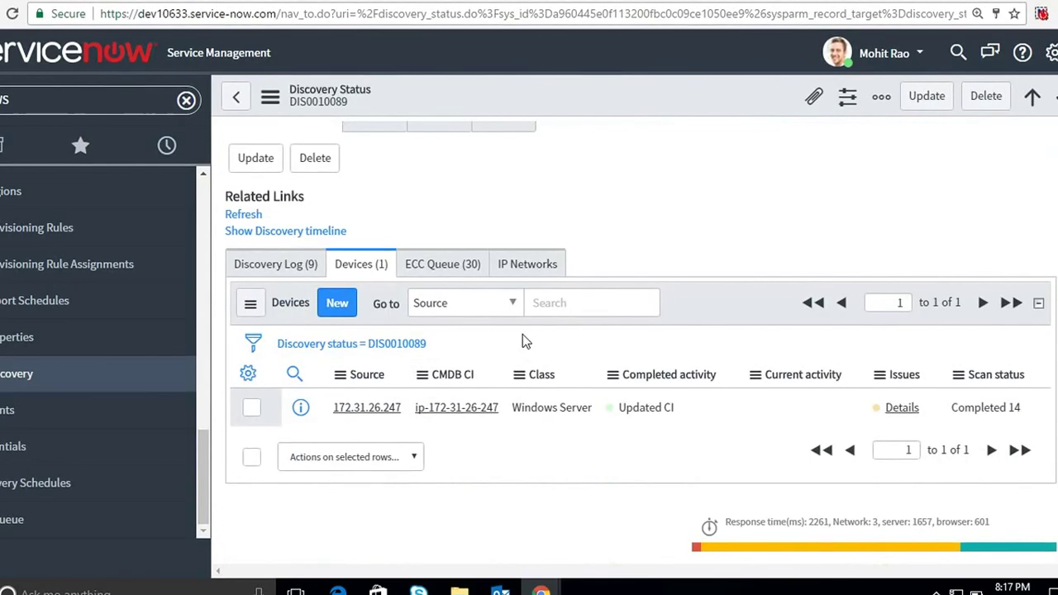
Review the discovery's ECC Queue entries, including Windows - Amazon EC2, and continue to the second page of entries.
click(444, 266)
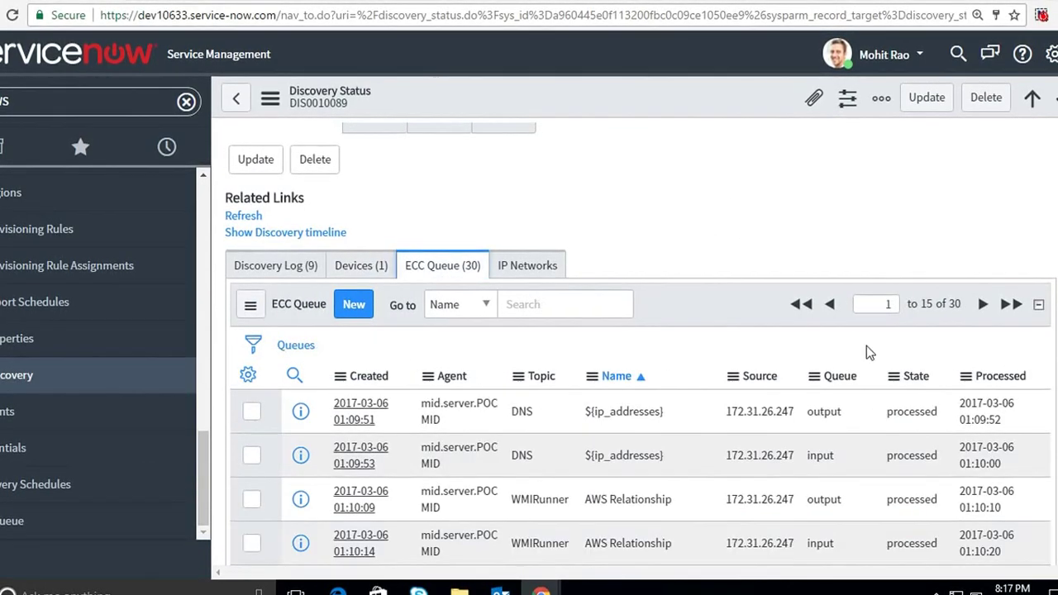
scroll(1054, 322, down, 3)
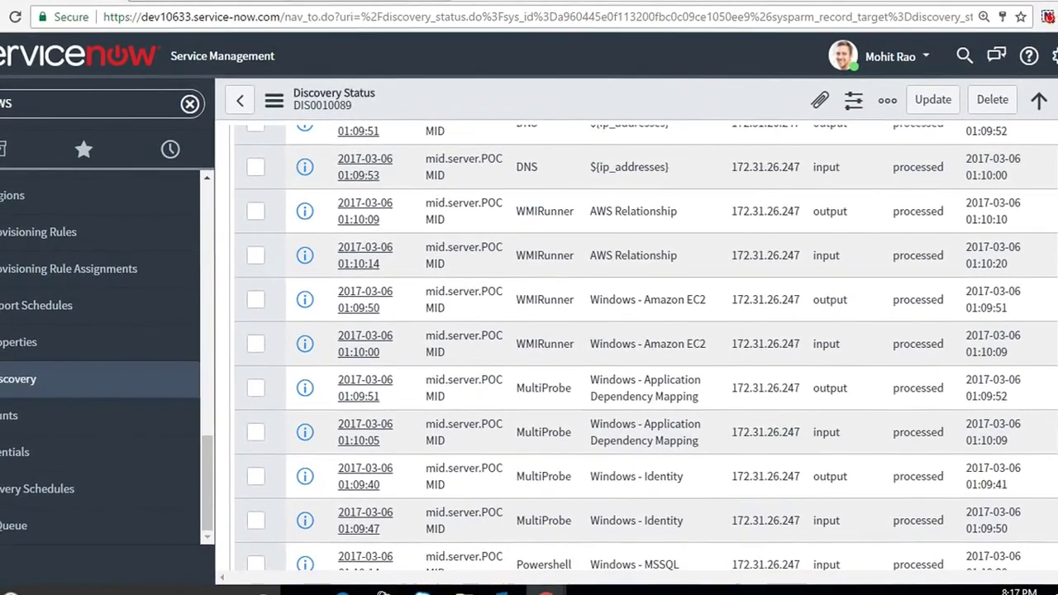
drag(651, 299, 709, 305)
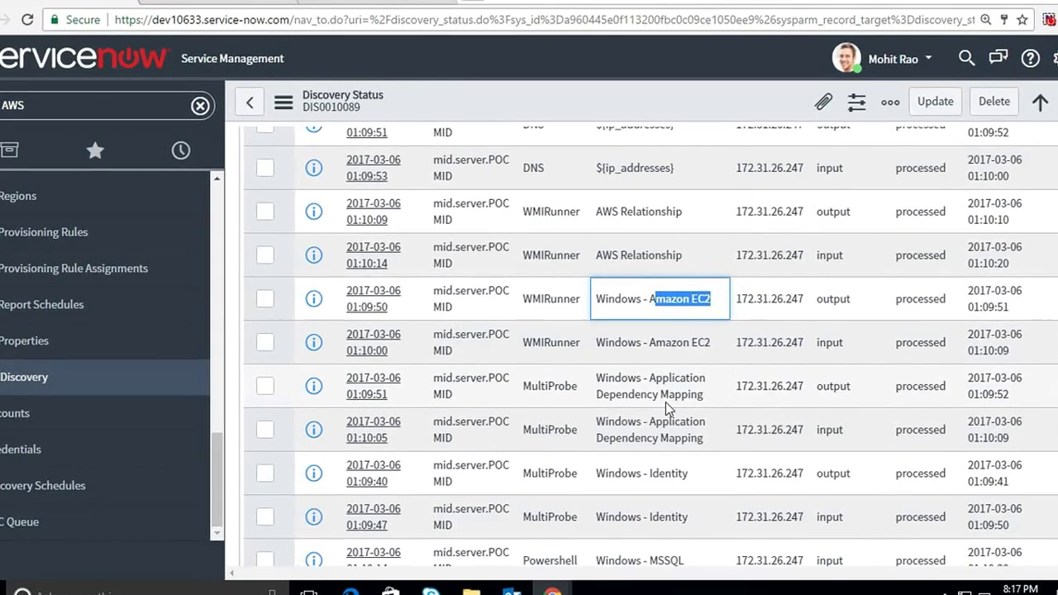
scroll(895, 418, down, 4)
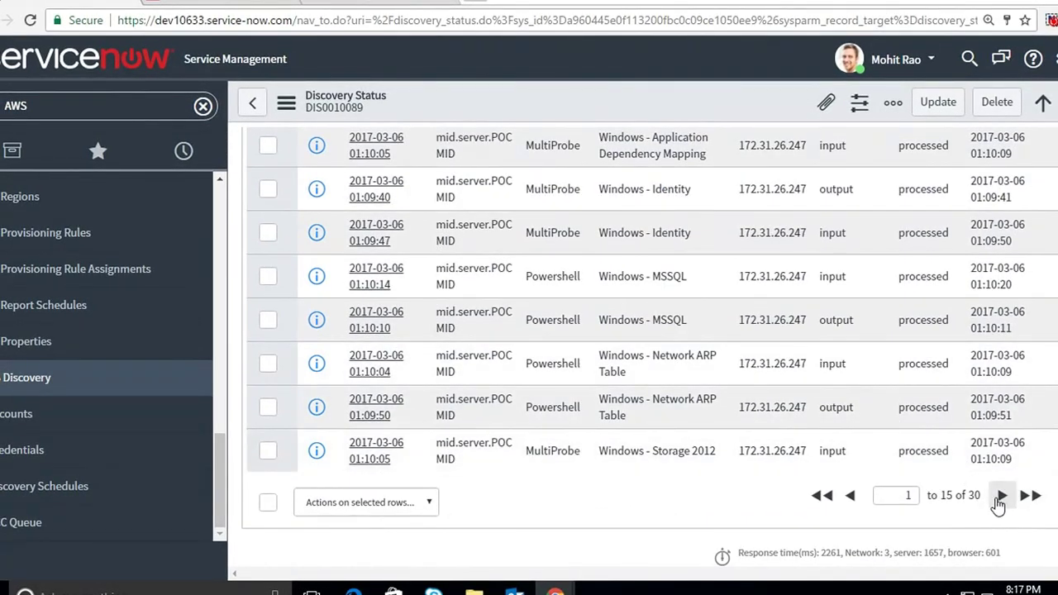
click(1000, 496)
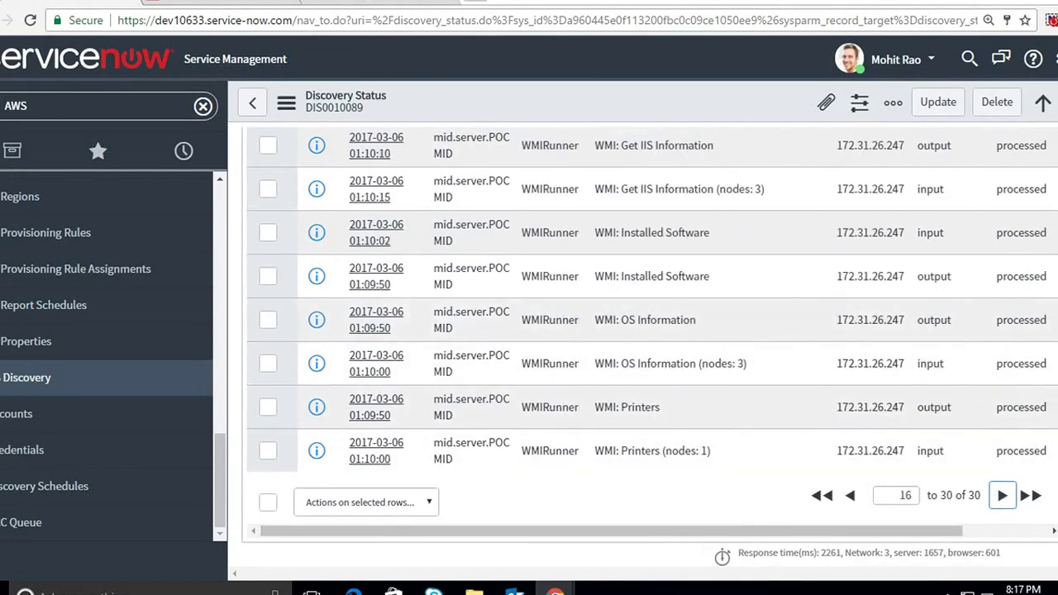
Open the WMI: CPU / Memory output entry in the ECC Queue and go to its related CMDB item.
scroll(343, 320, up, 5)
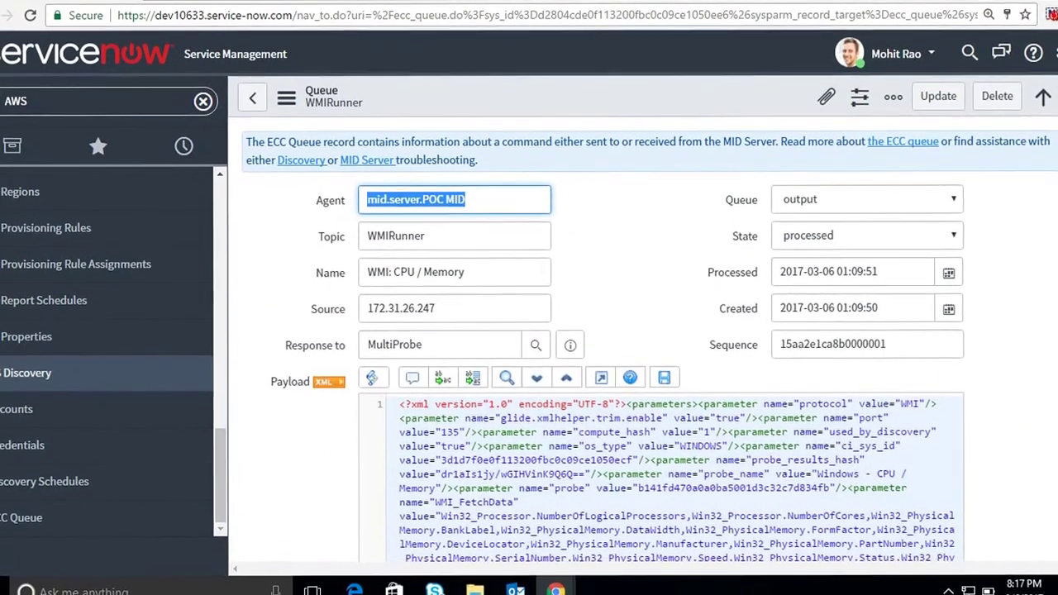
scroll(494, 354, down, 5)
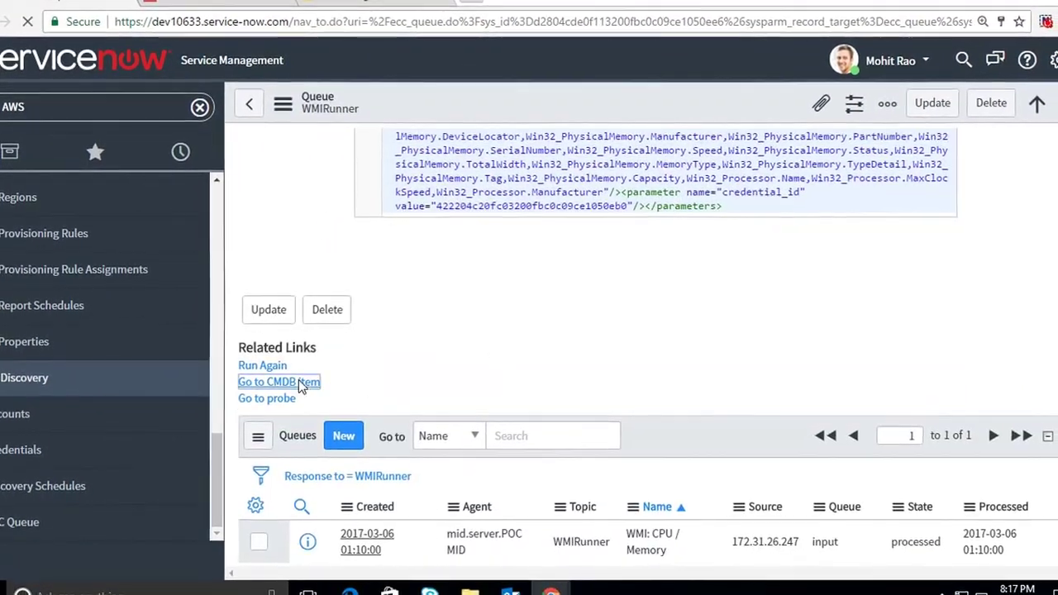
click(300, 384)
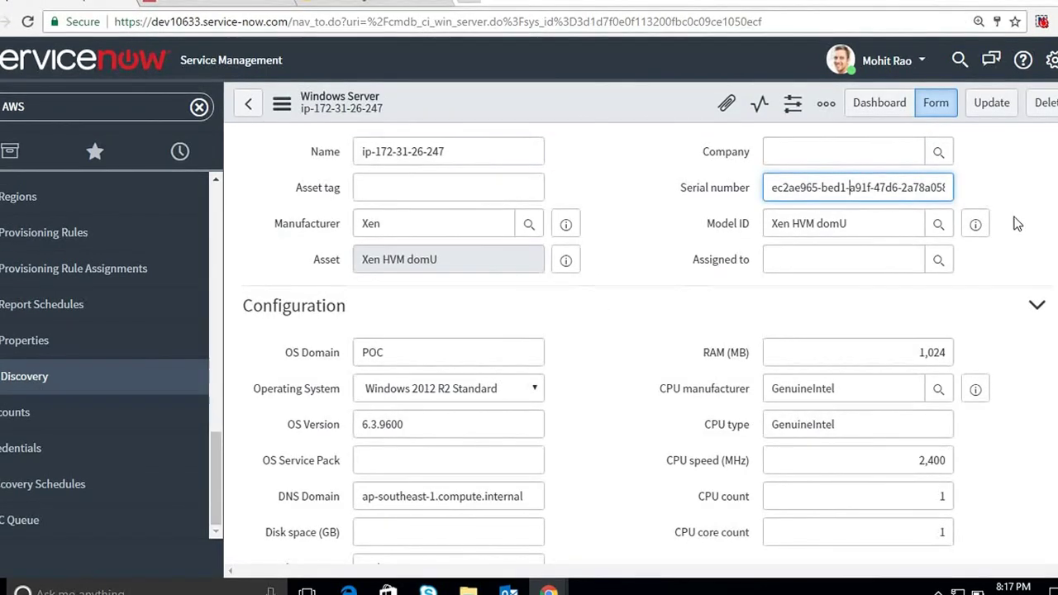
Examine the Windows Server record's configuration fields, description, related items and network adapters.
scroll(483, 178, down, 5)
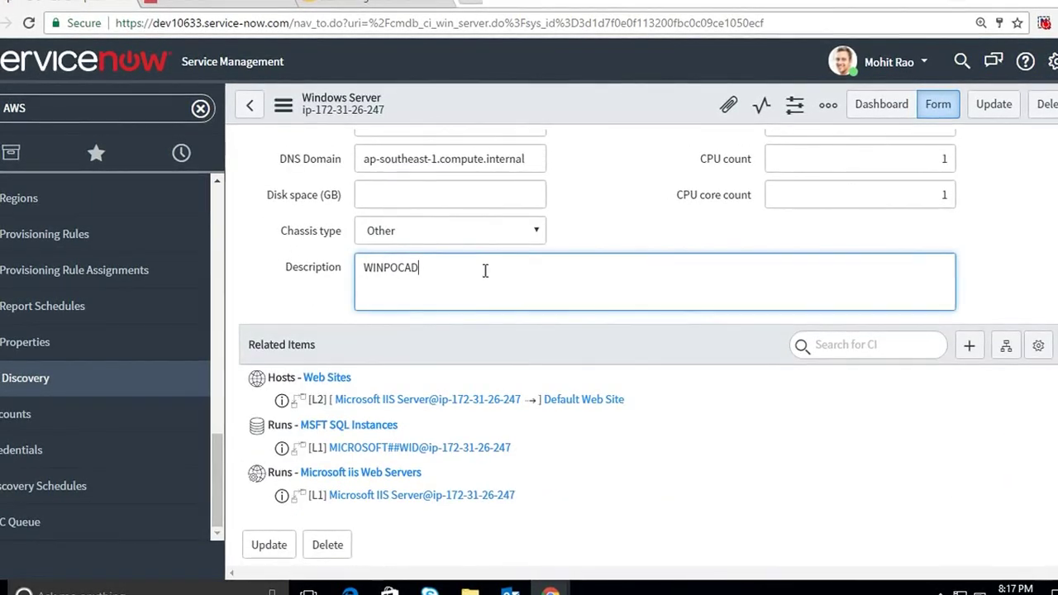
scroll(628, 330, down, 1)
scroll(629, 331, up, 4)
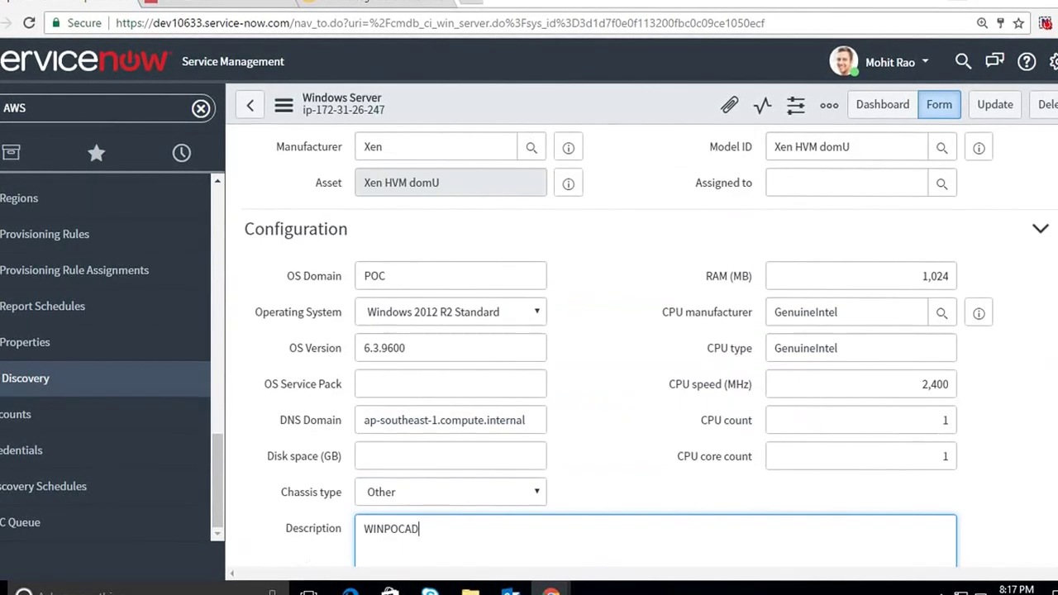
scroll(629, 330, down, 2)
scroll(954, 454, down, 5)
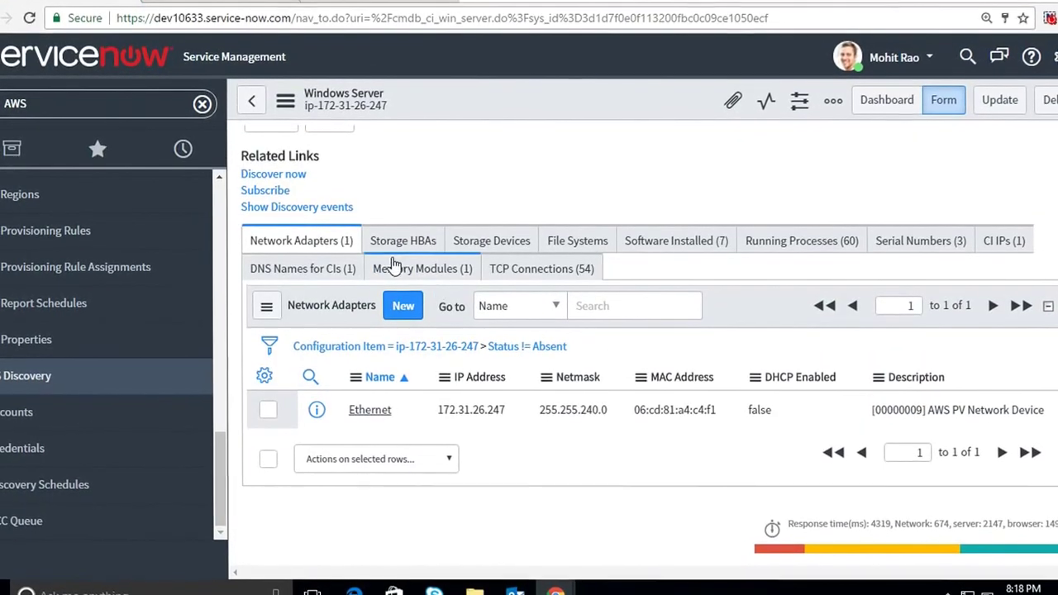
Review the software installed on the server and its running processes.
click(685, 240)
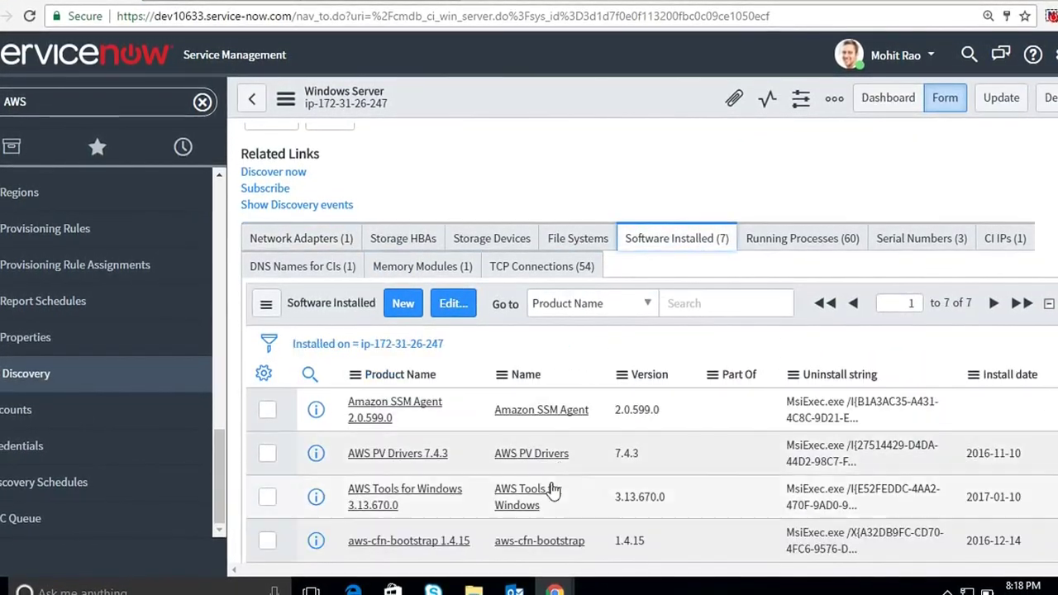
scroll(707, 504, down, 3)
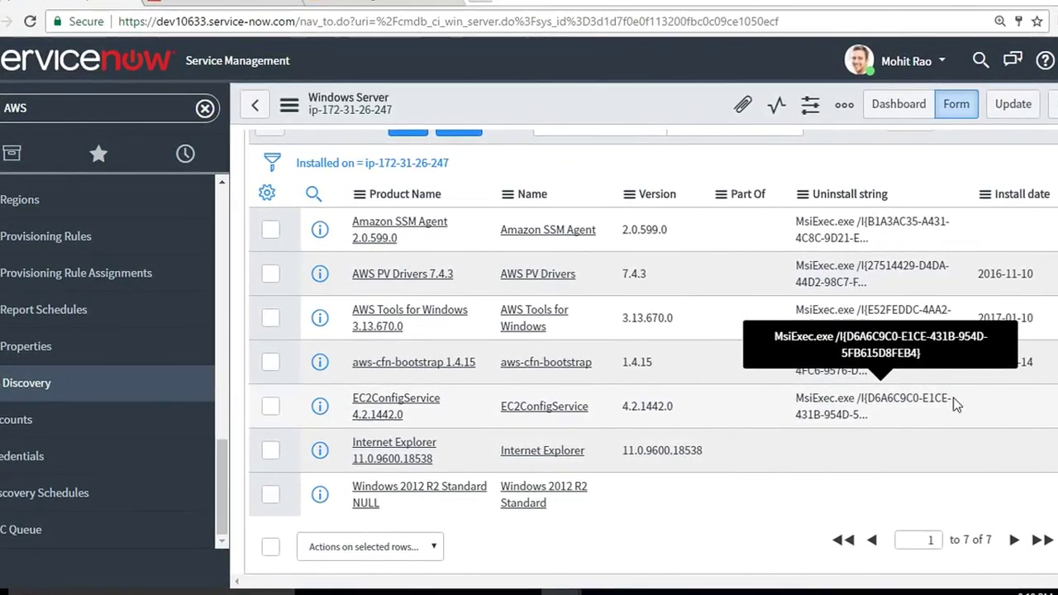
scroll(644, 331, up, 5)
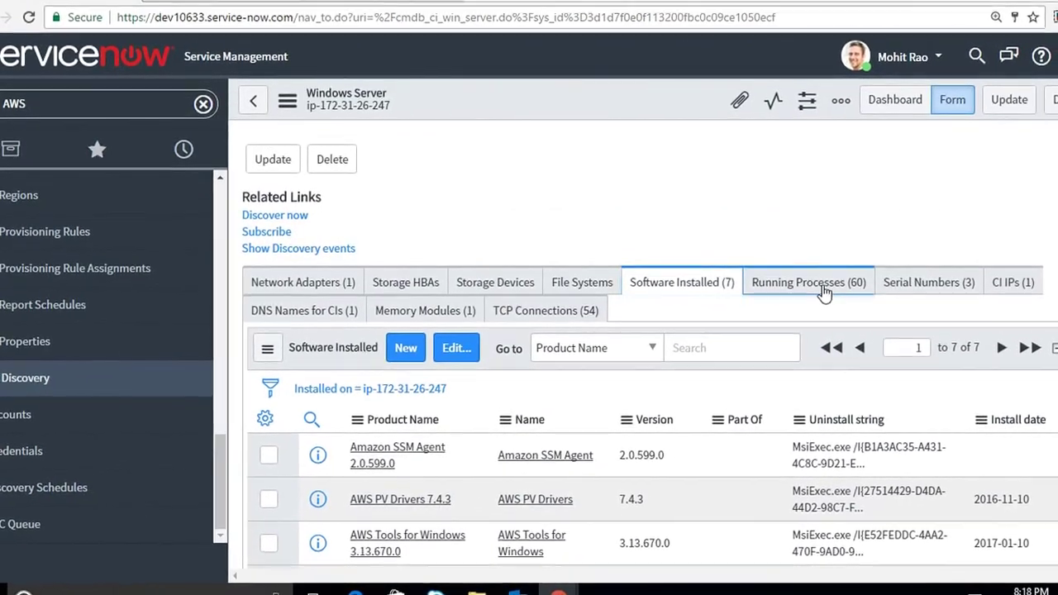
click(809, 280)
scroll(645, 372, down, 4)
scroll(645, 372, up, 3)
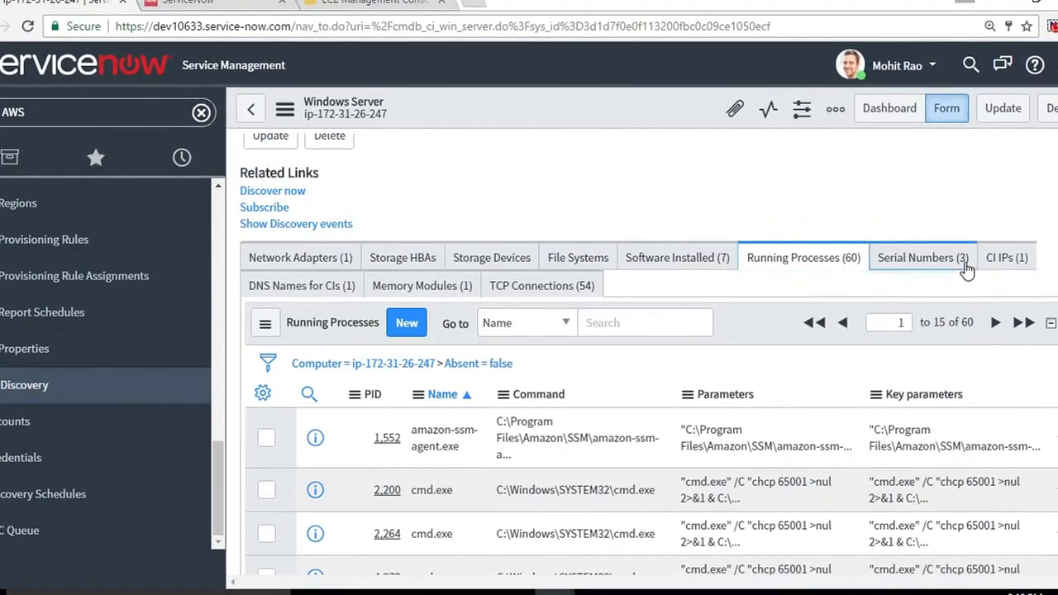
Review the server's serial numbers, memory modules and TCP connections.
click(922, 258)
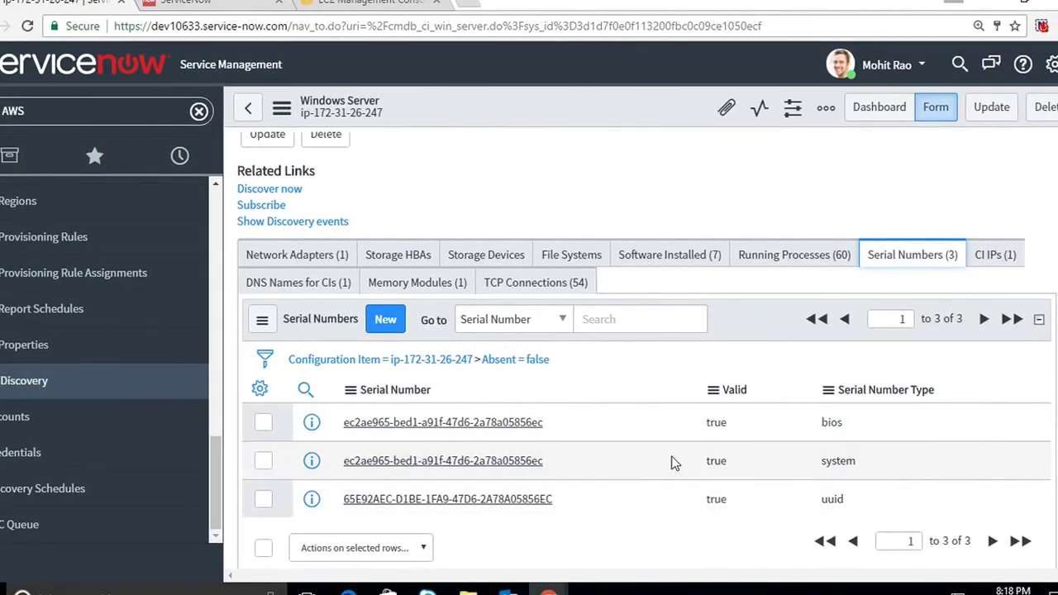
click(436, 283)
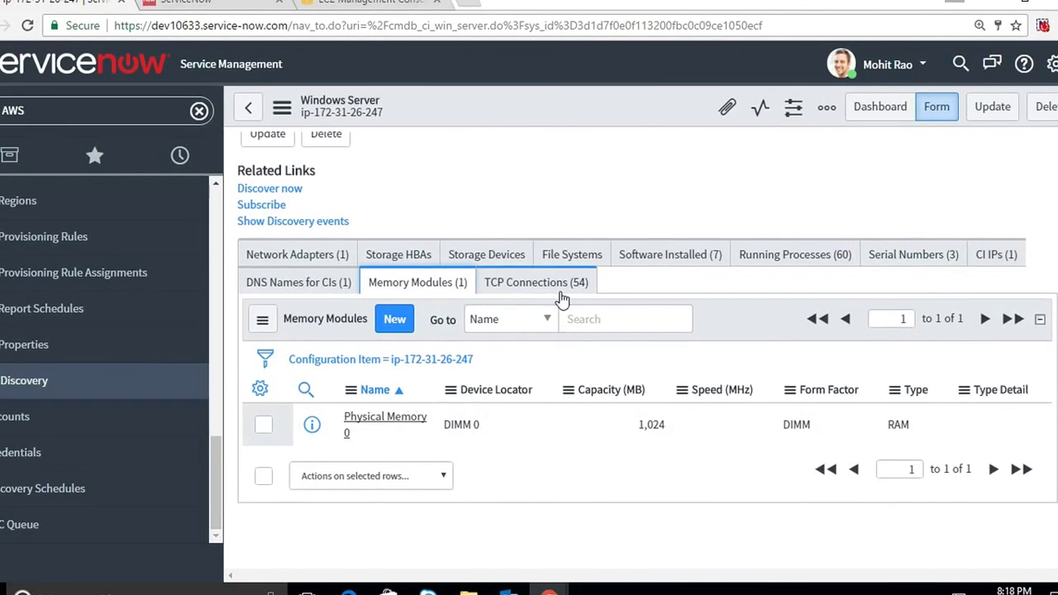
click(556, 282)
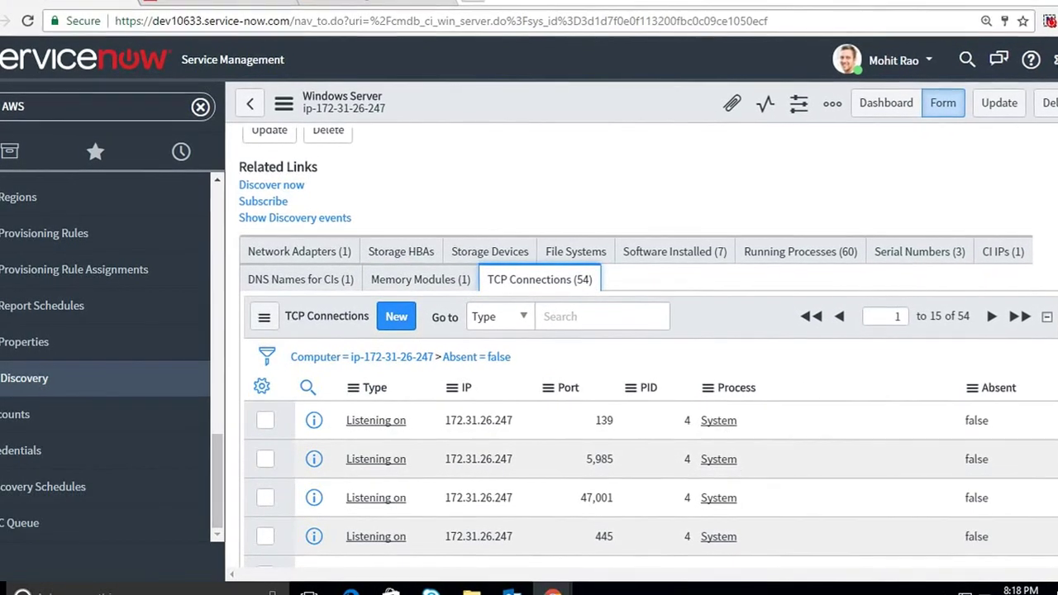
scroll(741, 477, down, 3)
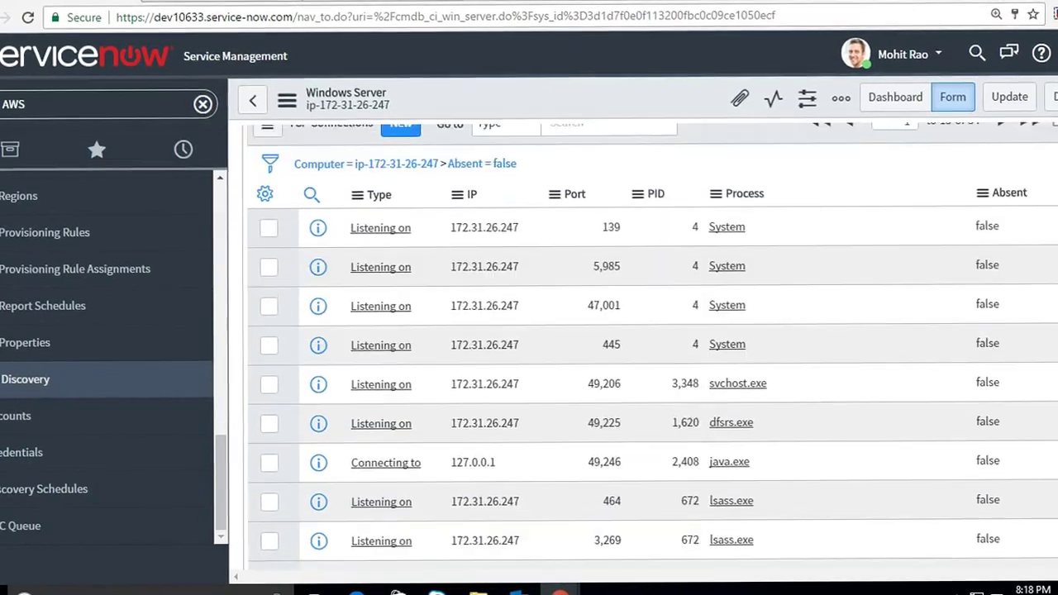
scroll(703, 348, down, 3)
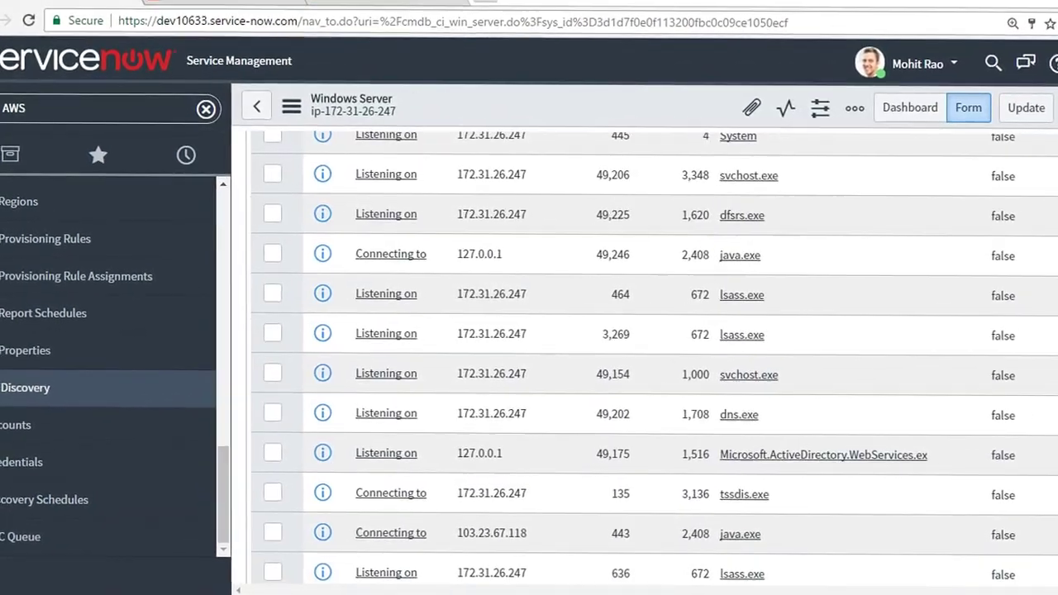
scroll(703, 347, up, 5)
scroll(645, 331, up, 2)
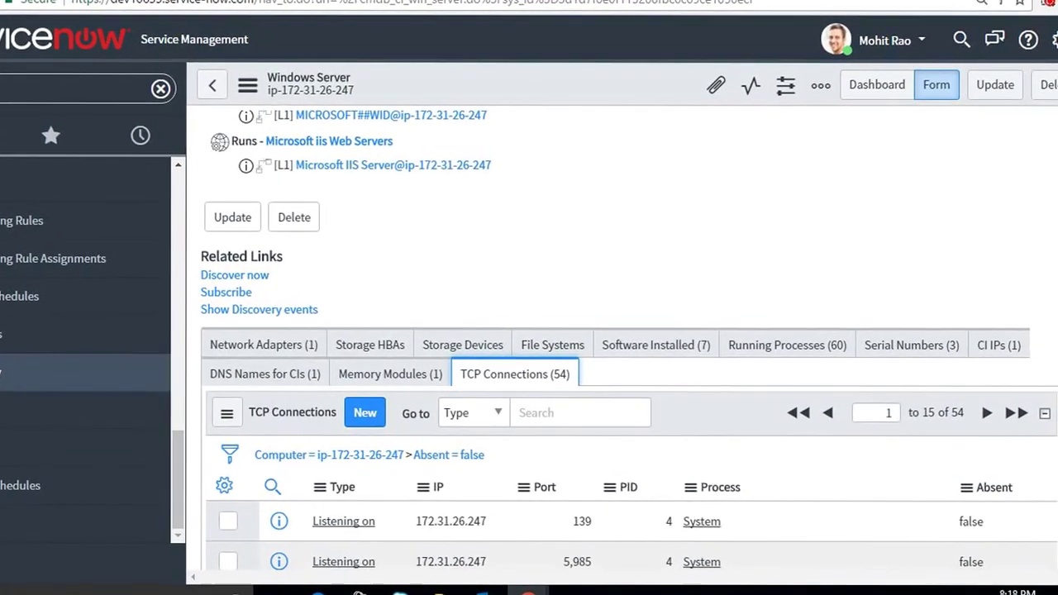
Recheck the server's related items and the ports and processes in its TCP connections, and return to the record's general details.
scroll(533, 66, up, 2)
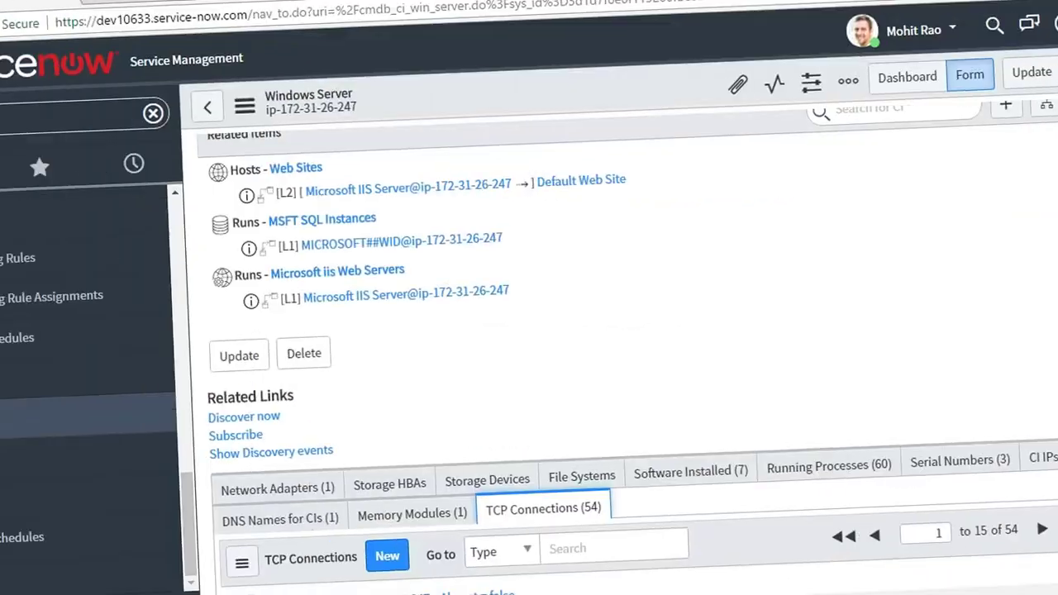
scroll(645, 348, down, 3)
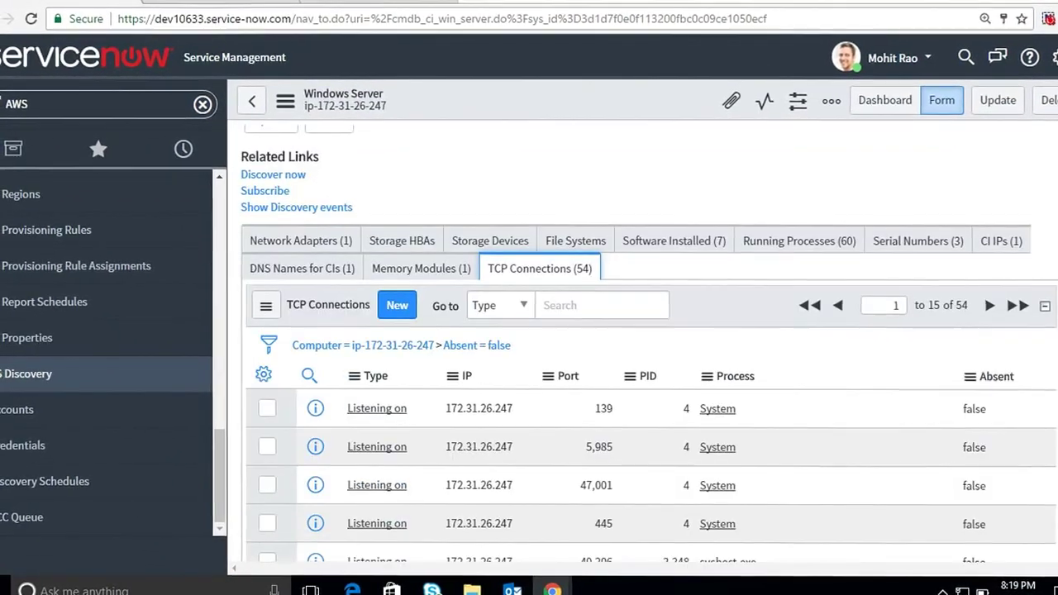
scroll(645, 347, up, 1)
scroll(644, 347, down, 4)
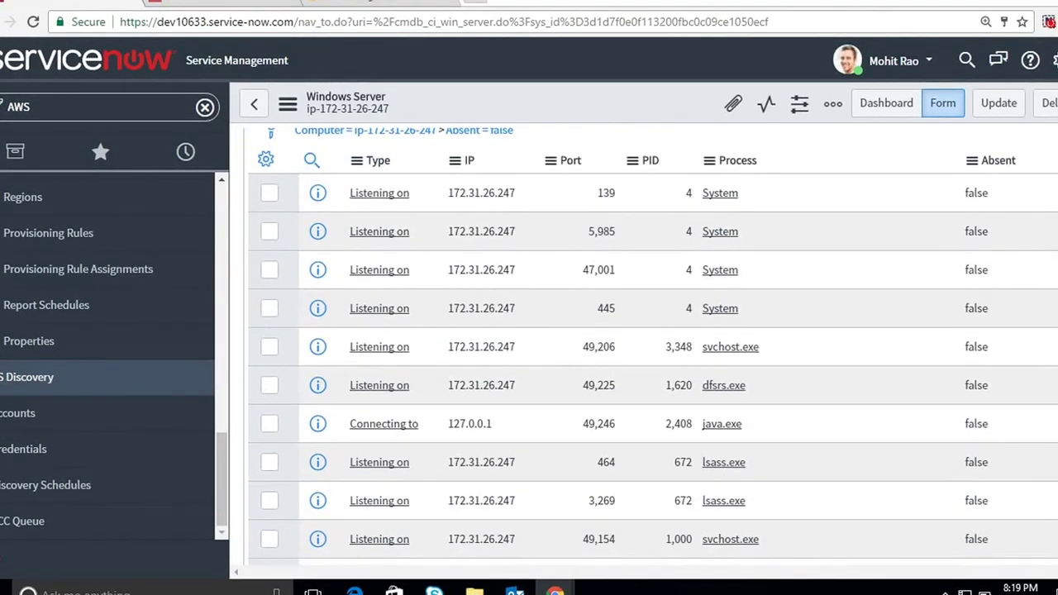
scroll(645, 347, down, 3)
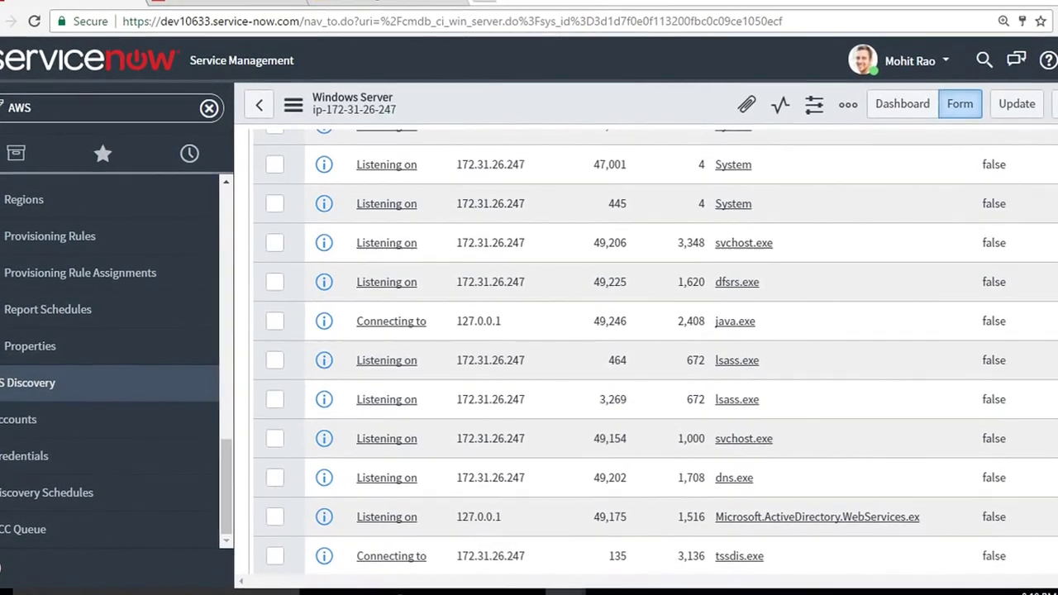
scroll(645, 347, up, 5)
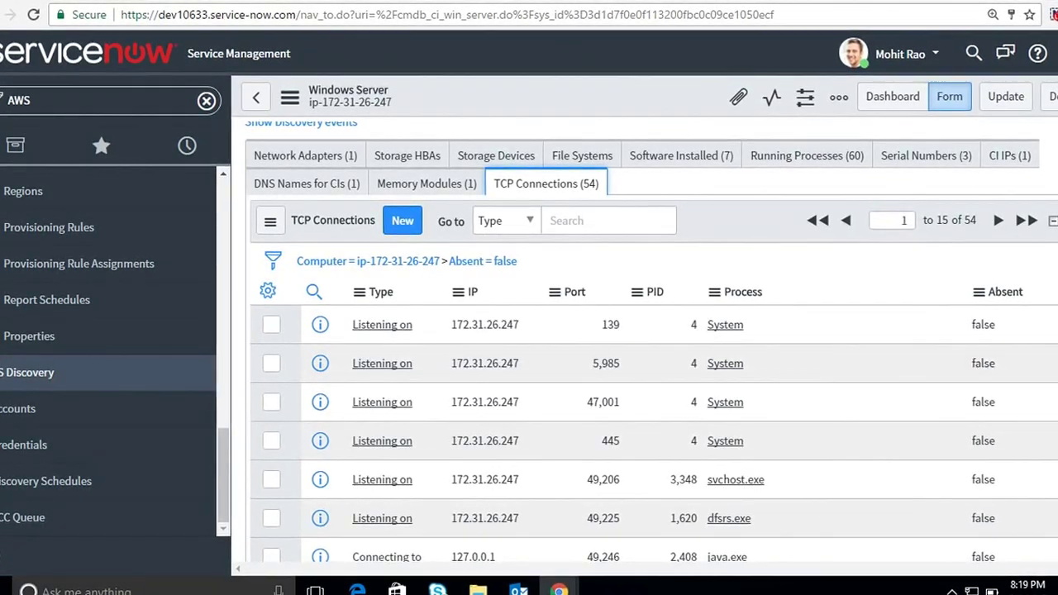
scroll(653, 372, down, 5)
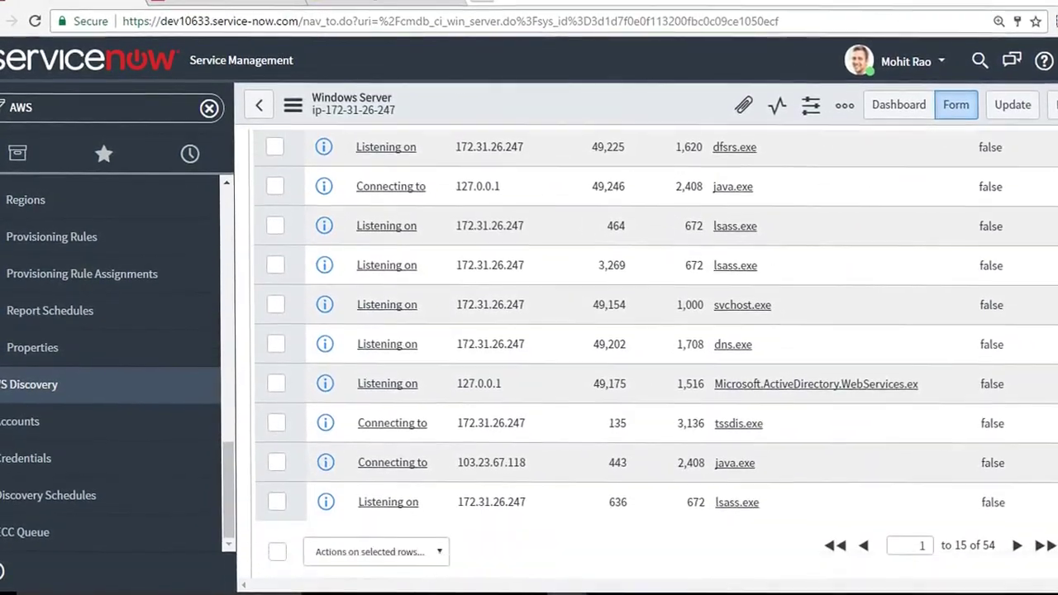
scroll(653, 372, up, 10)
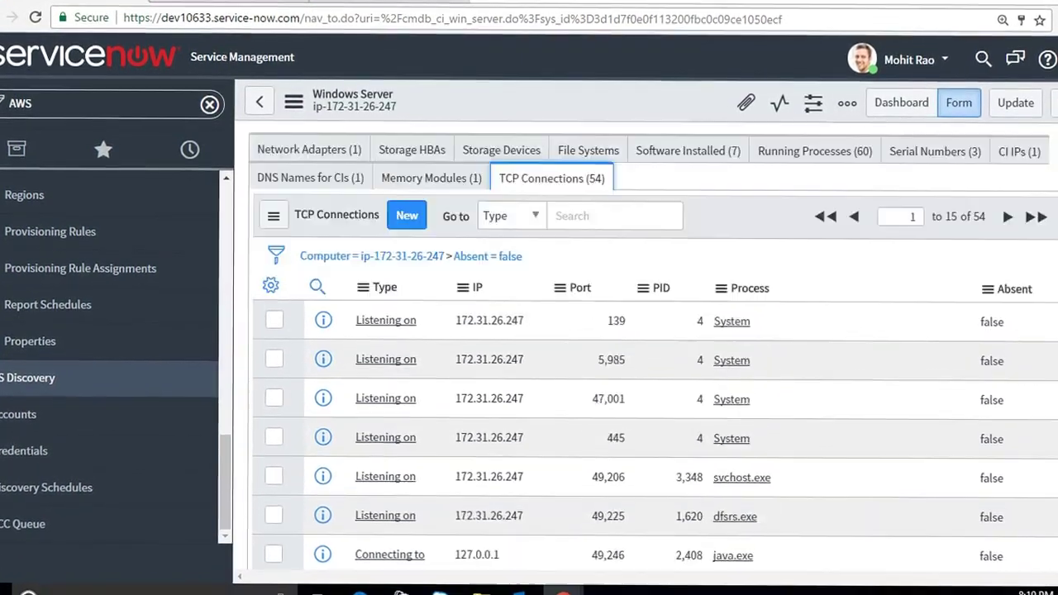
scroll(653, 372, up, 15)
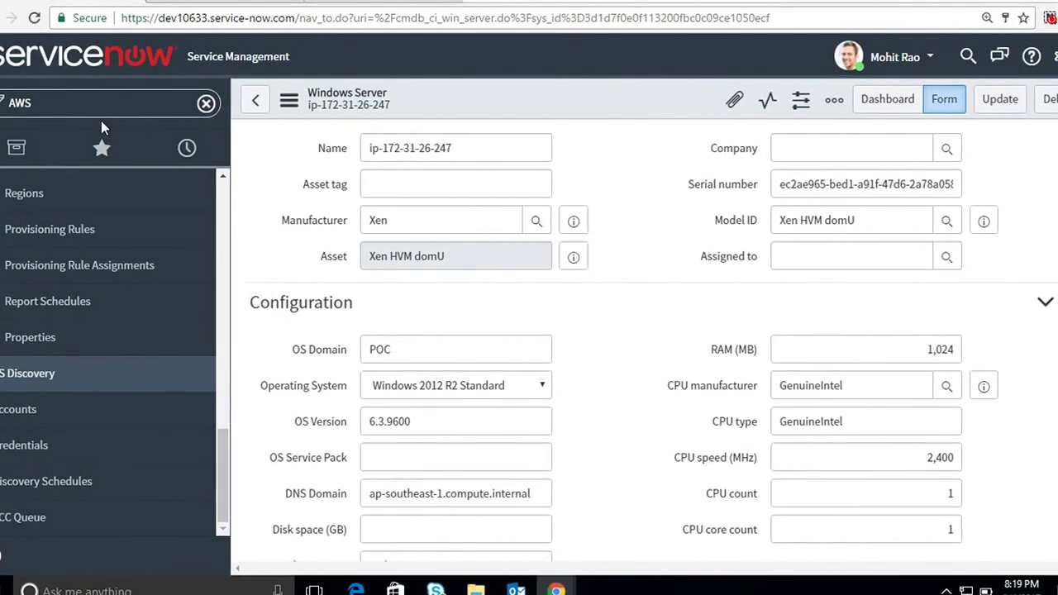
Clear the AWS filter from the navigator and expand the AD Self Service application to show its modules.
double_click(85, 103)
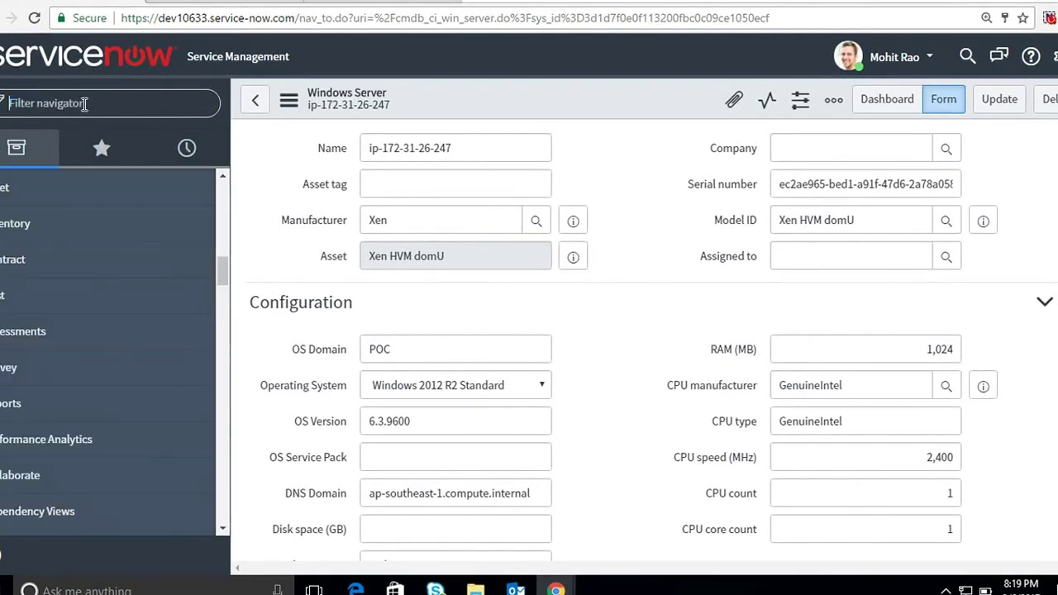
drag(220, 256, 219, 174)
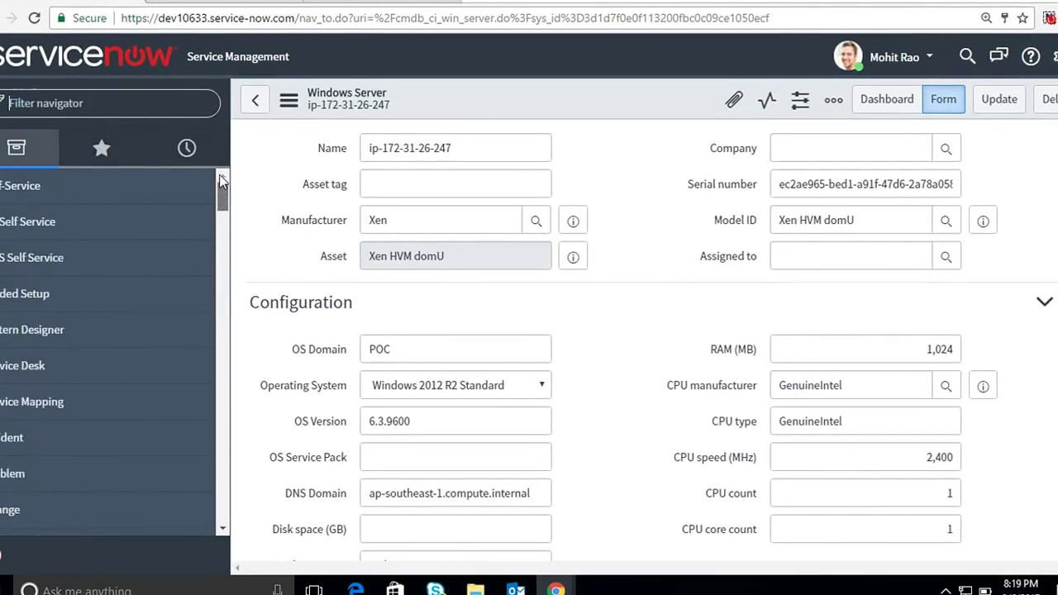
click(96, 224)
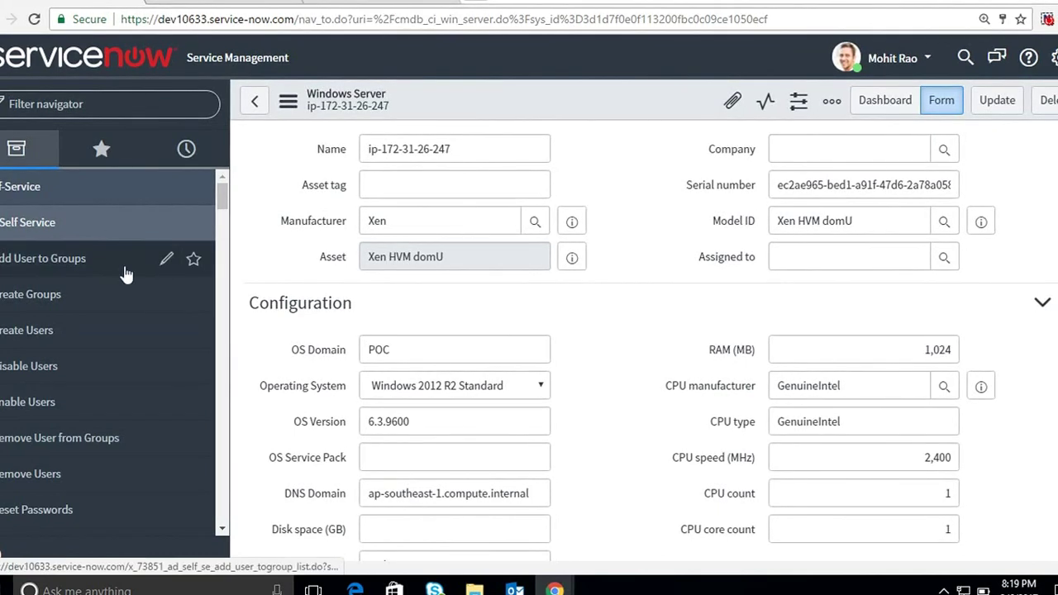
drag(221, 196, 223, 198)
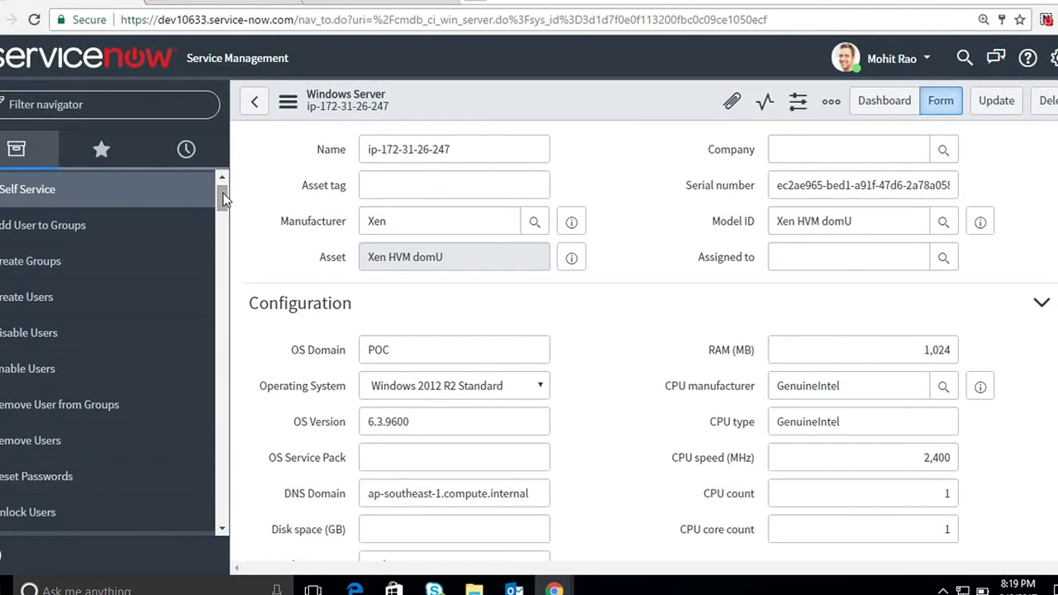